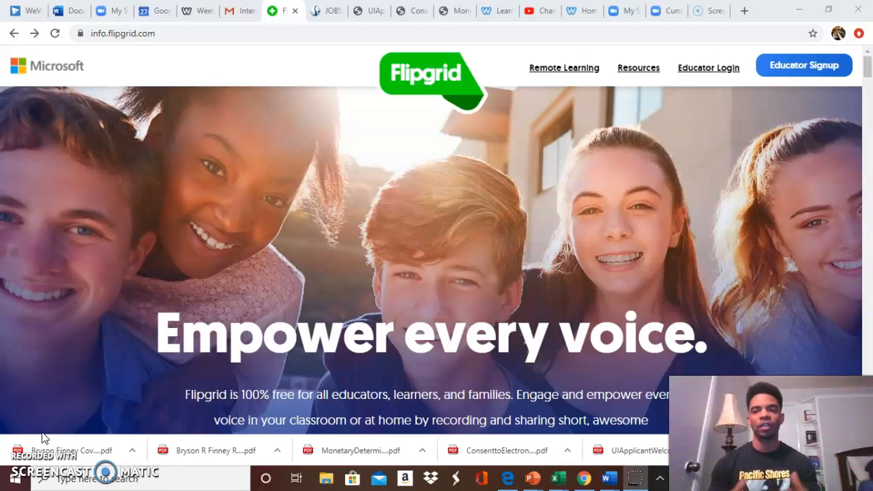
# Log in as an educator and open the Diamond Piano Method grid.
pyautogui.click(706, 68)
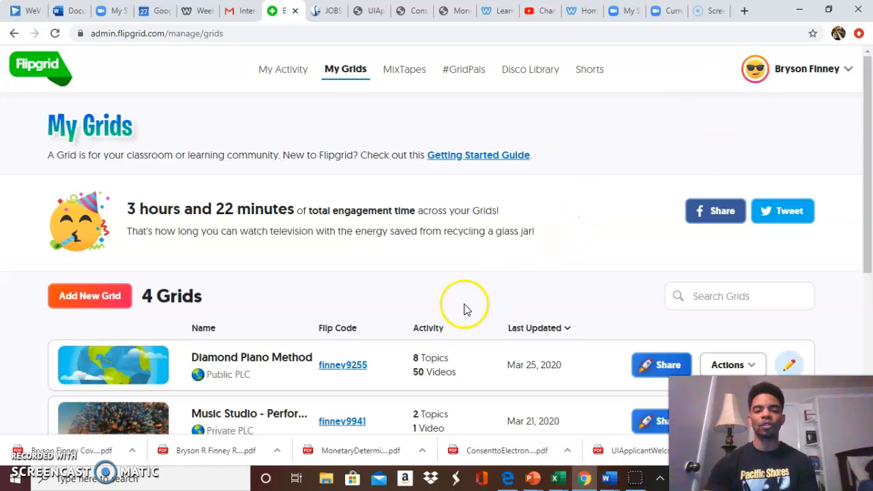
pyautogui.scroll(-2, 464, 309)
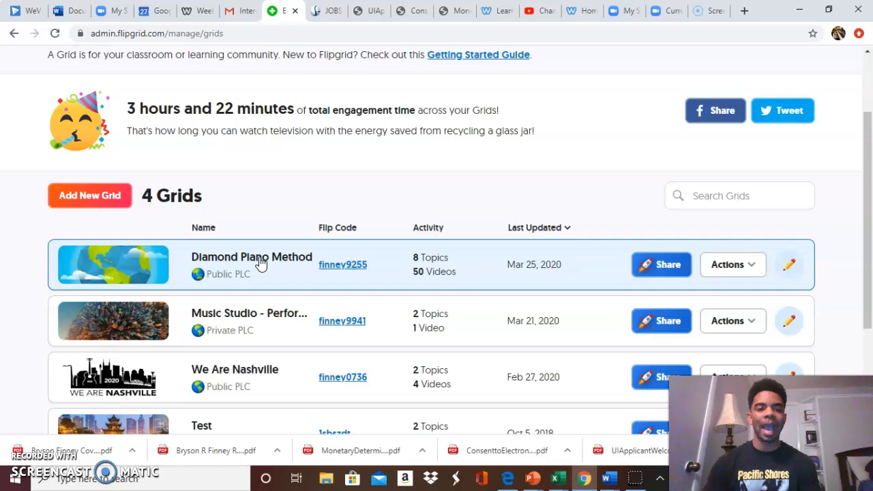
pyautogui.click(261, 264)
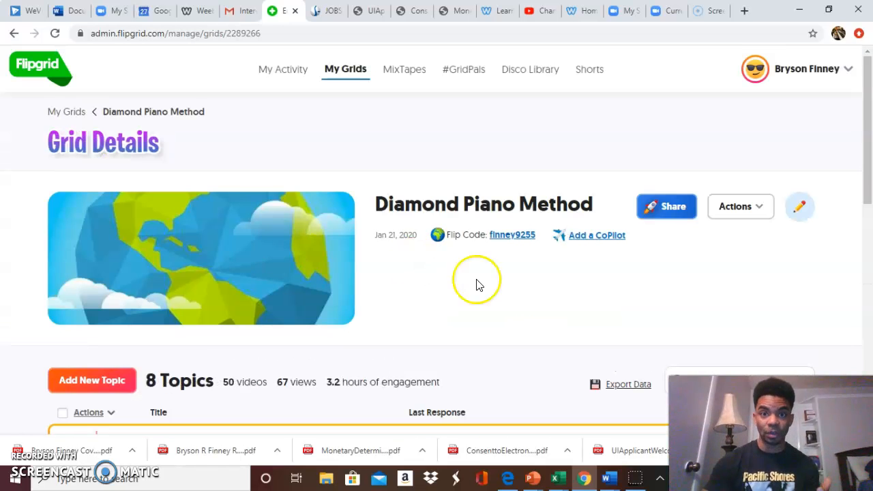
# Open the details of the Diamond Piano Method - POD 1 topic and review its description and responses.
pyautogui.scroll(-5, 511, 289)
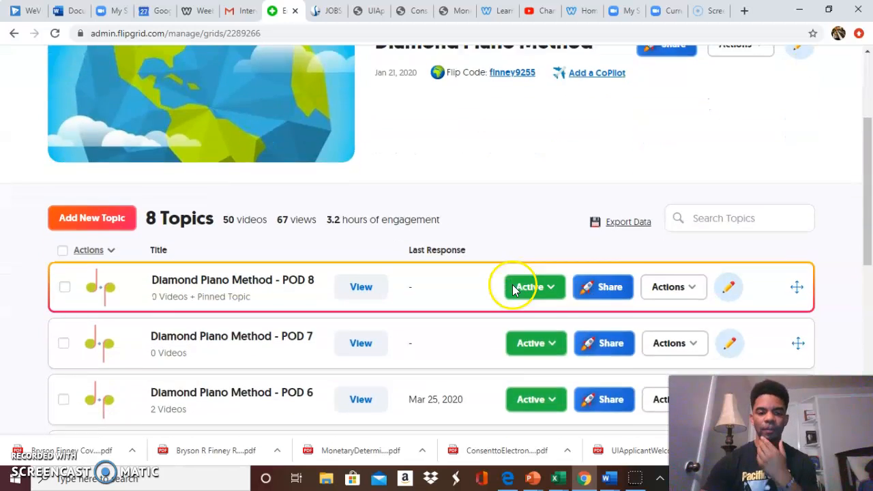
pyautogui.scroll(-1, 515, 290)
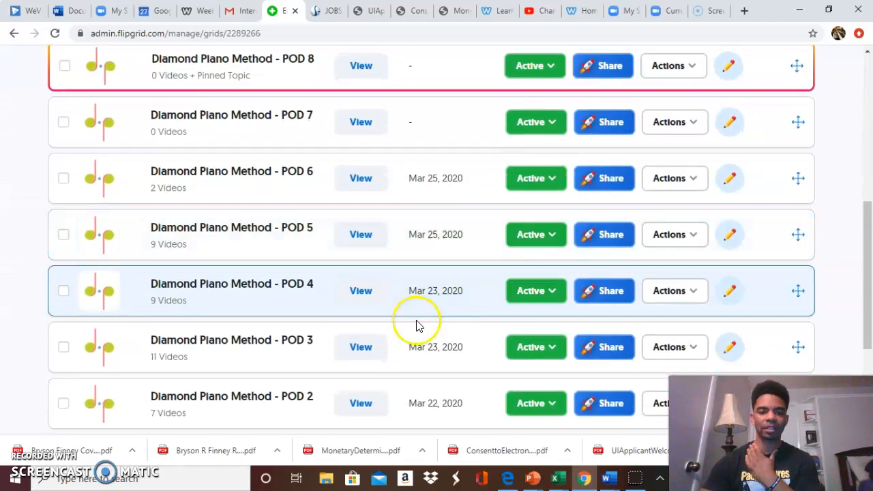
pyautogui.scroll(-2, 410, 325)
pyautogui.click(264, 371)
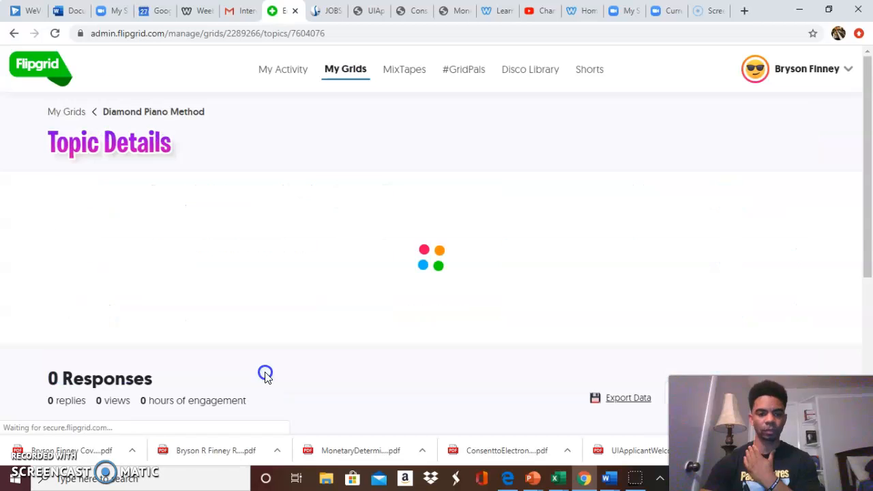
pyautogui.scroll(-1, 350, 366)
pyautogui.scroll(-3, 348, 365)
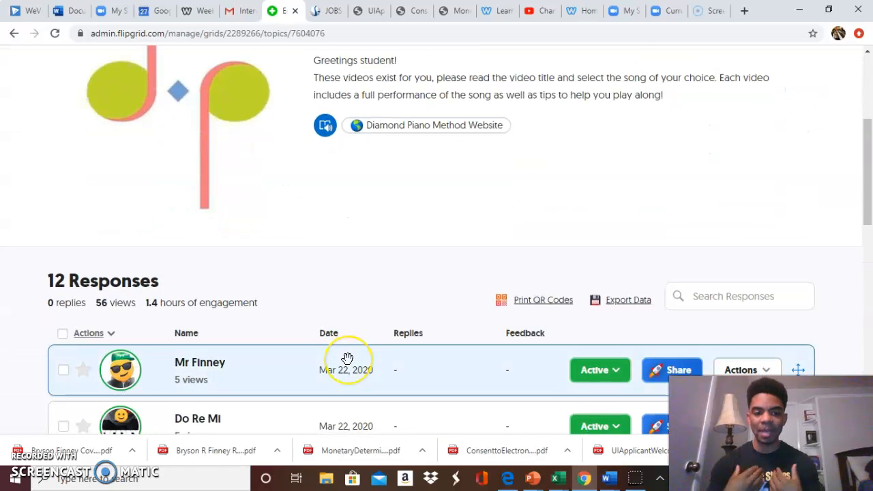
pyautogui.scroll(-1, 348, 361)
pyautogui.scroll(4, 347, 358)
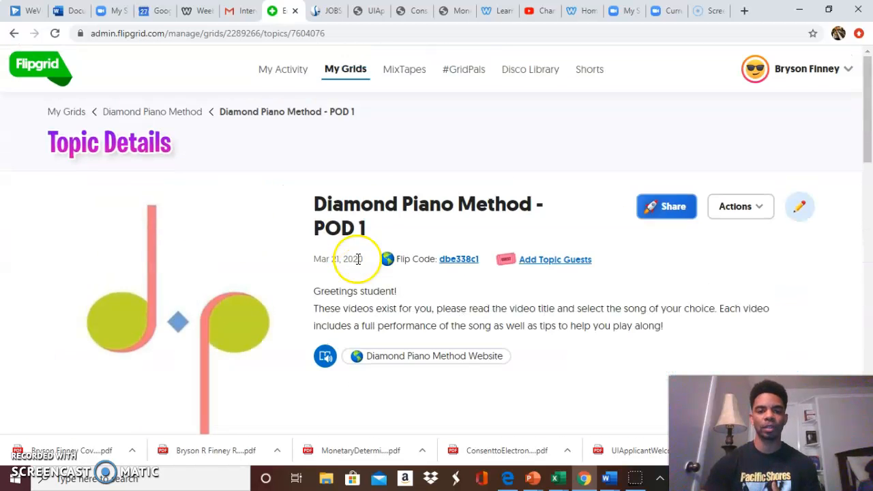
# Return to the grid's topic list and open the student view of the POD 1 topic.
pyautogui.click(14, 32)
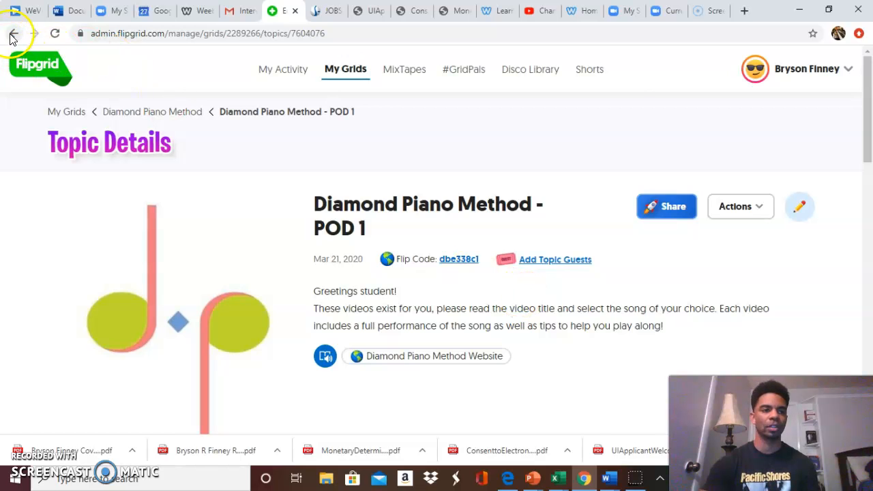
pyautogui.scroll(-1, 193, 276)
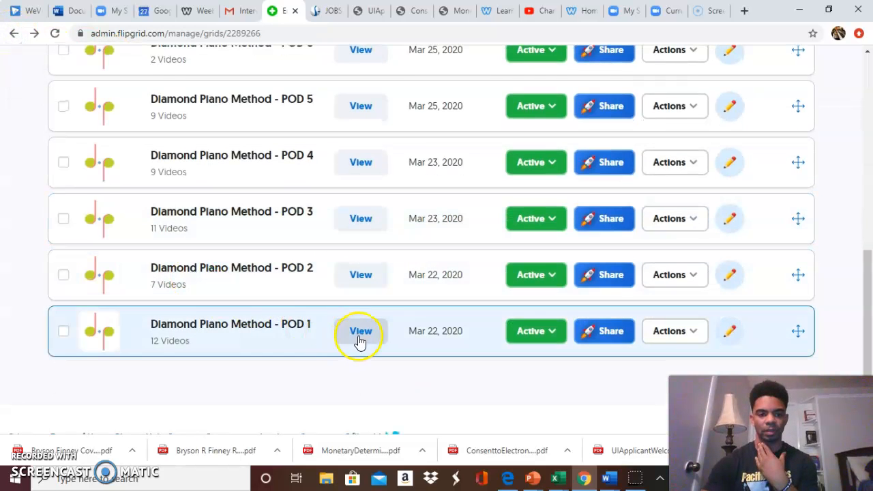
pyautogui.click(367, 335)
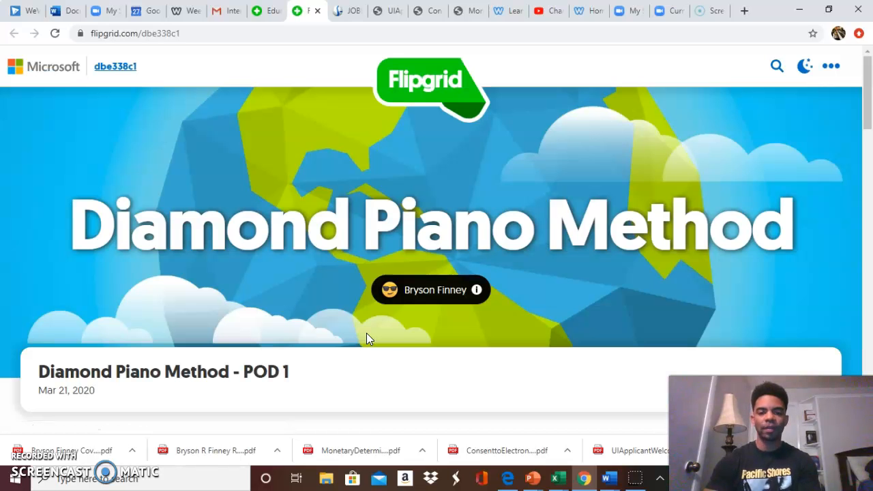
# Look through the song response videos posted in the POD 1 topic.
pyautogui.scroll(-5, 439, 307)
pyautogui.scroll(-7, 440, 308)
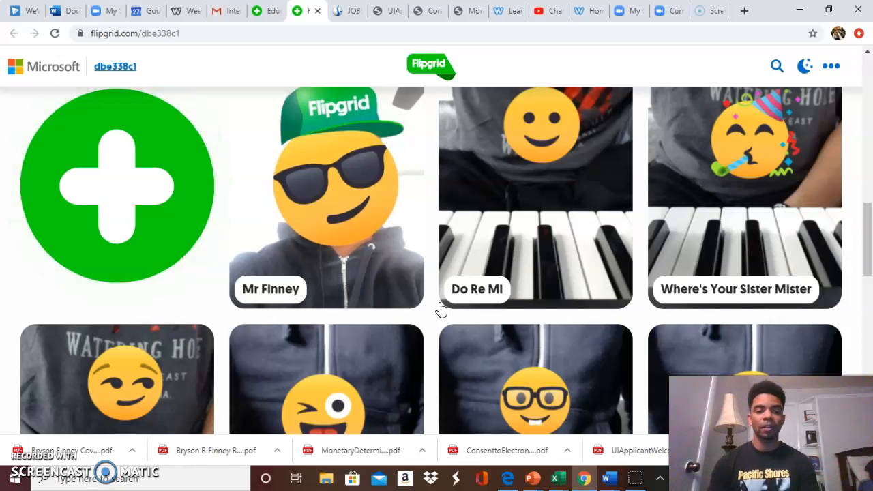
pyautogui.scroll(-8, 440, 309)
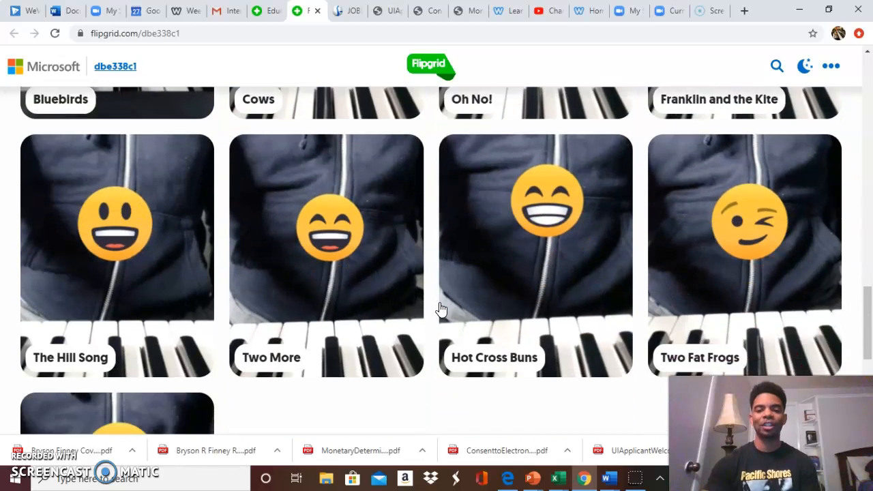
pyautogui.scroll(3, 440, 309)
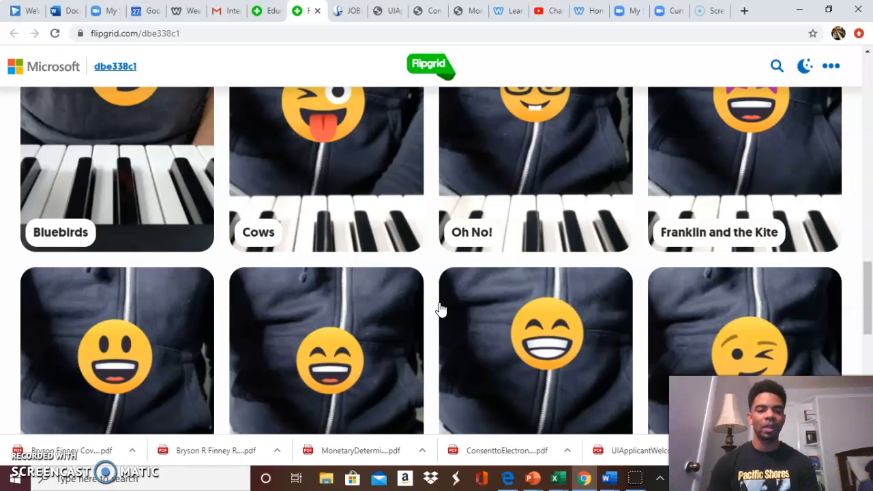
pyautogui.scroll(-3, 440, 309)
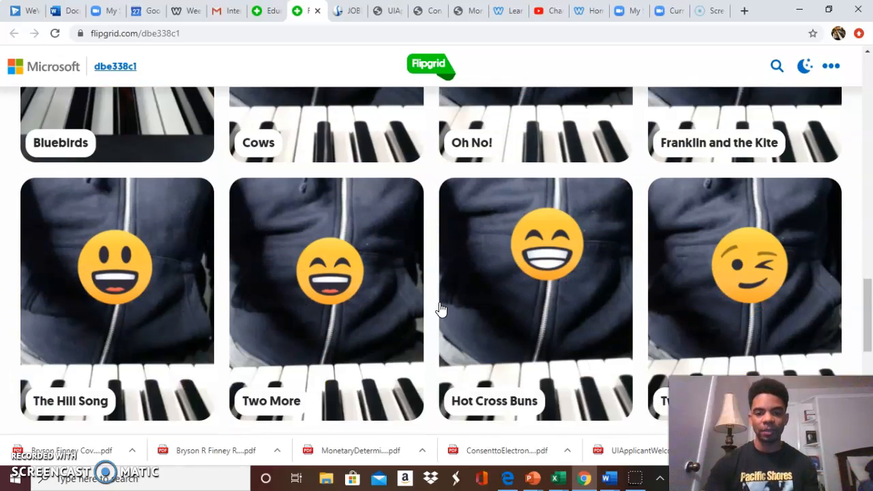
pyautogui.scroll(1, 440, 309)
pyautogui.scroll(1, 441, 309)
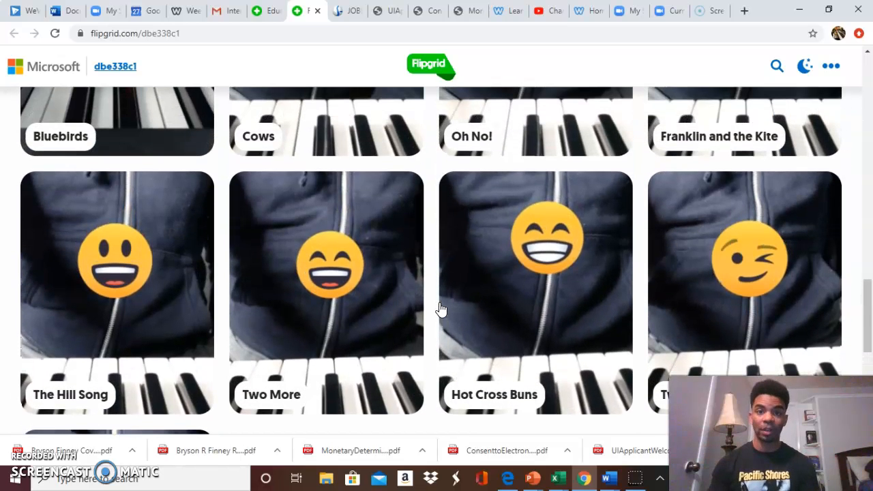
pyautogui.scroll(15, 440, 309)
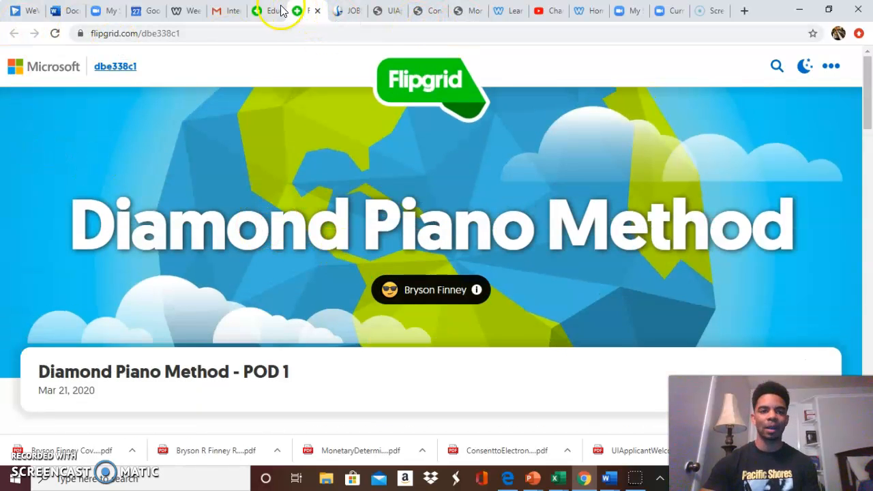
# Go back to the educator admin page and look over the list of all existing grids.
pyautogui.click(258, 11)
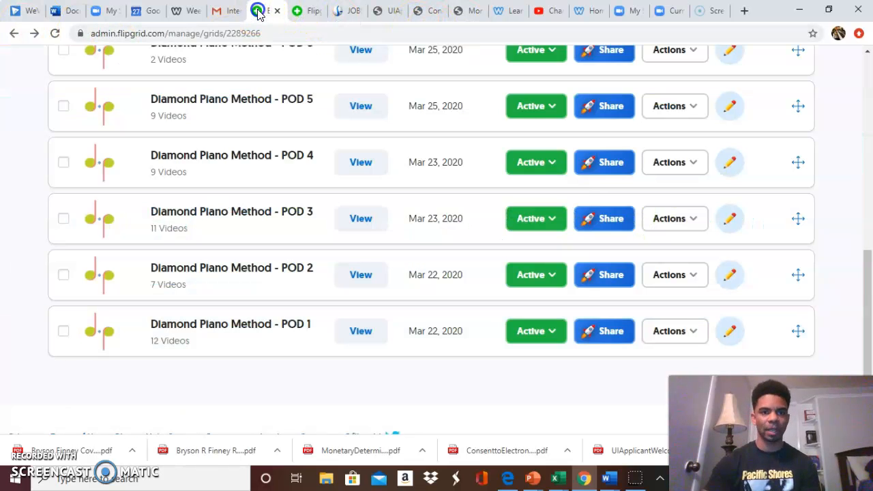
pyautogui.scroll(10, 280, 139)
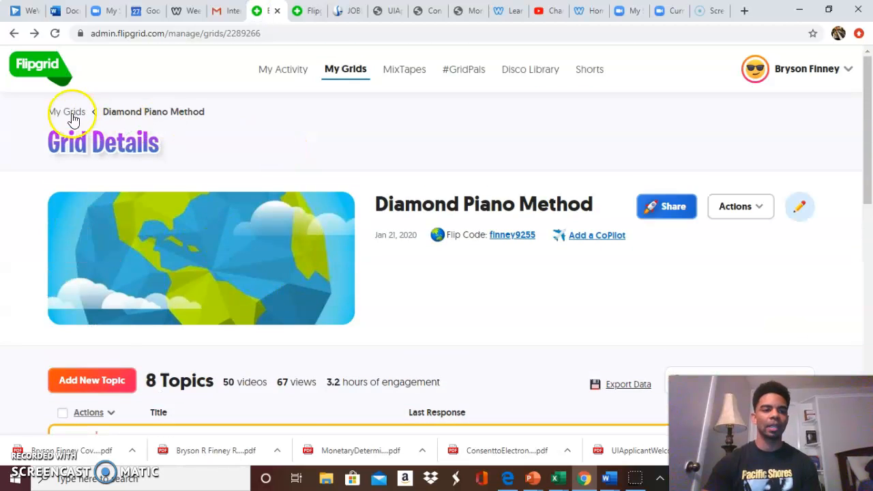
pyautogui.click(65, 112)
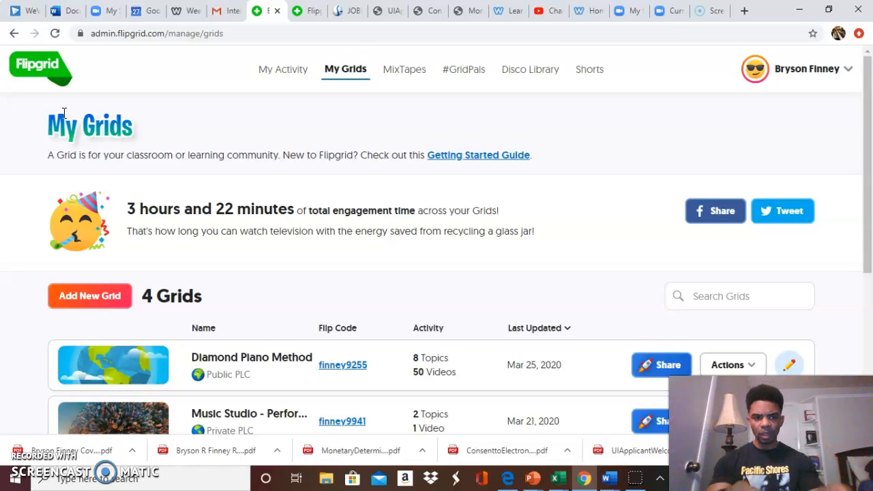
pyautogui.scroll(-1, 158, 366)
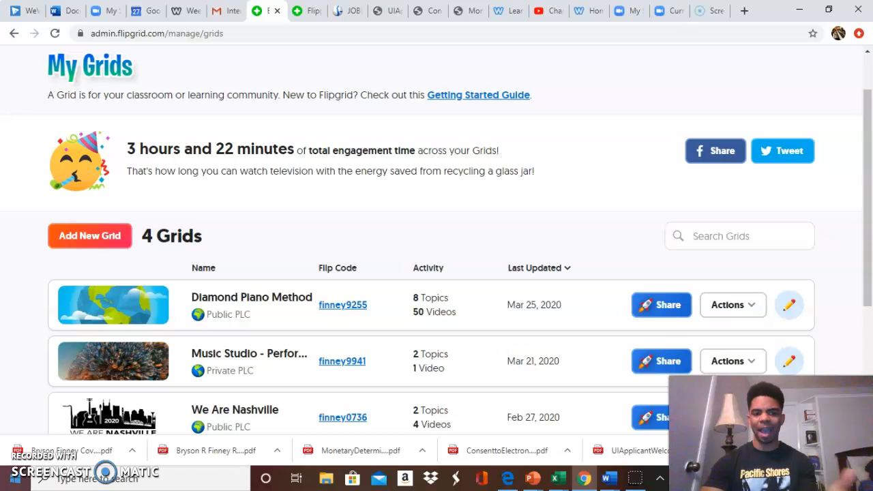
pyautogui.scroll(-2, 179, 298)
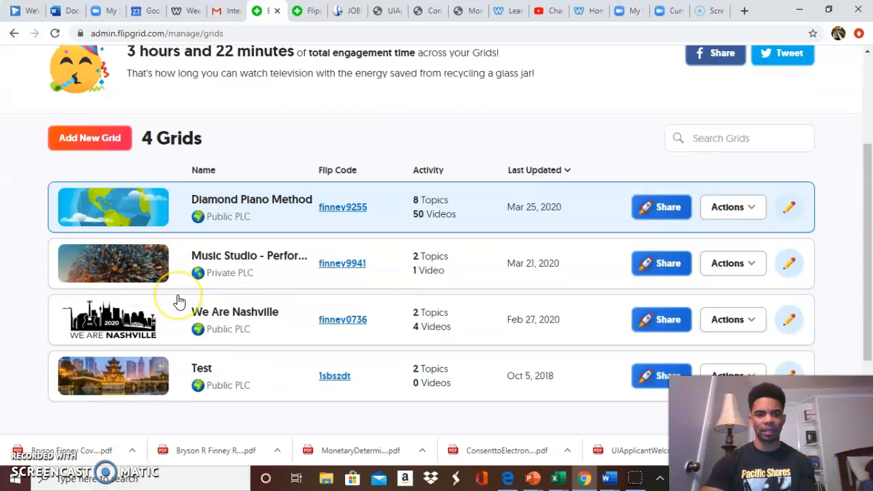
pyautogui.scroll(1, 179, 300)
pyautogui.scroll(-1, 180, 300)
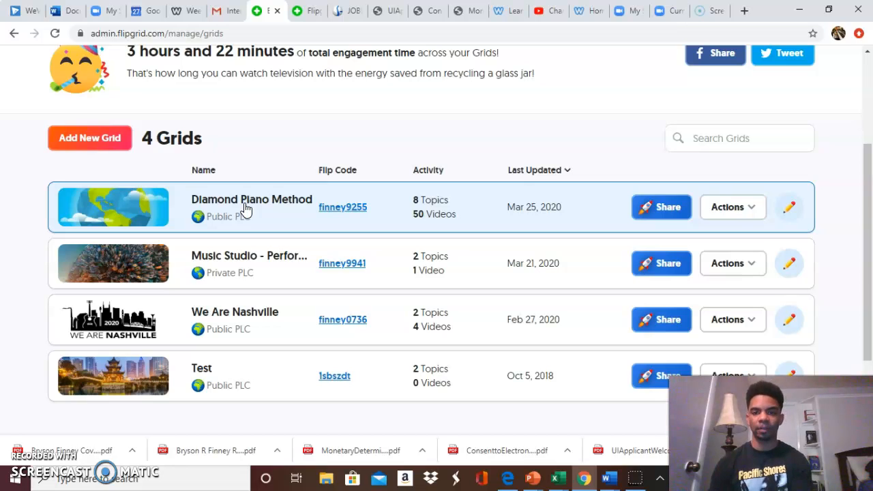
# Start a new grid and name it with the teacher's name followed by "Music Class (3rd)".
pyautogui.click(108, 146)
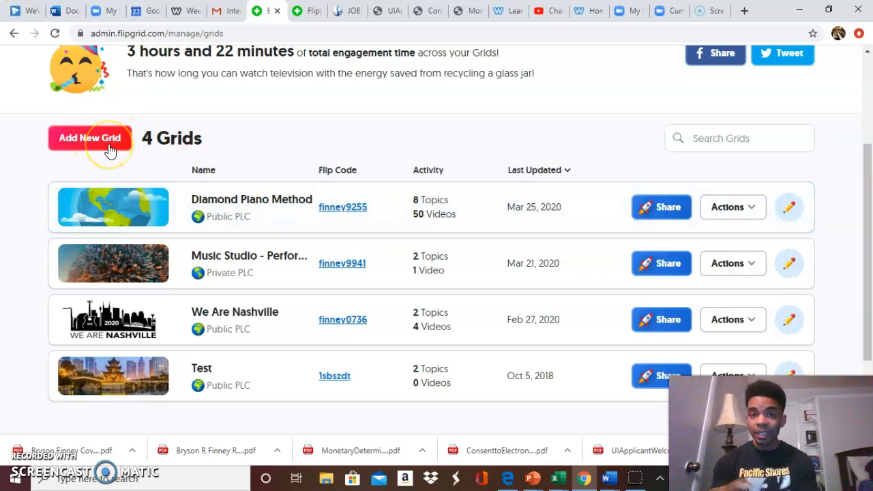
pyautogui.scroll(1, 109, 150)
pyautogui.click(98, 175)
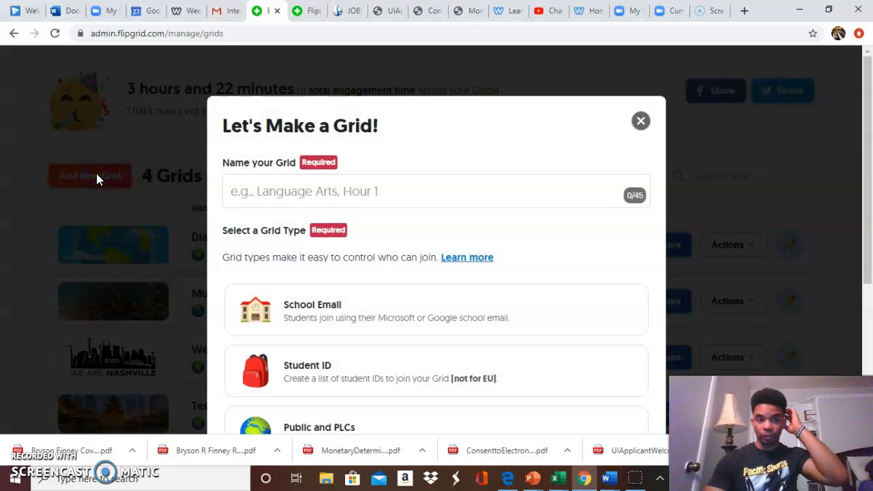
pyautogui.click(297, 194)
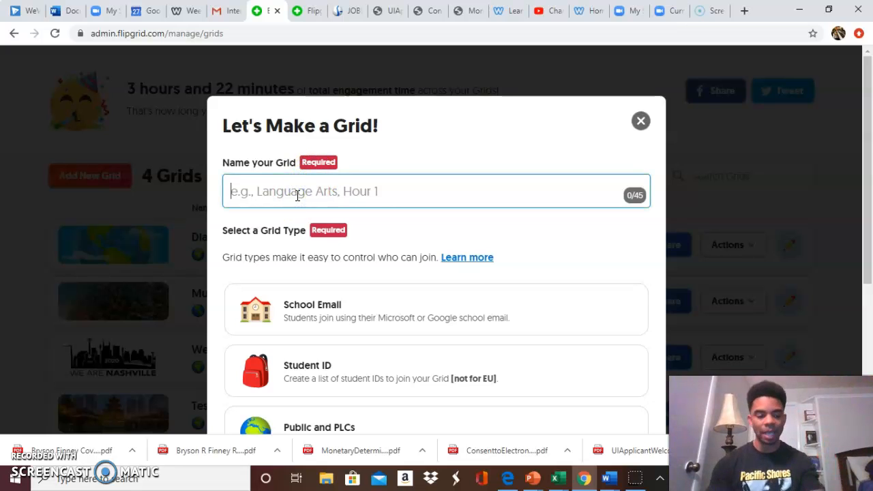
pyautogui.write('Mr. Finney')
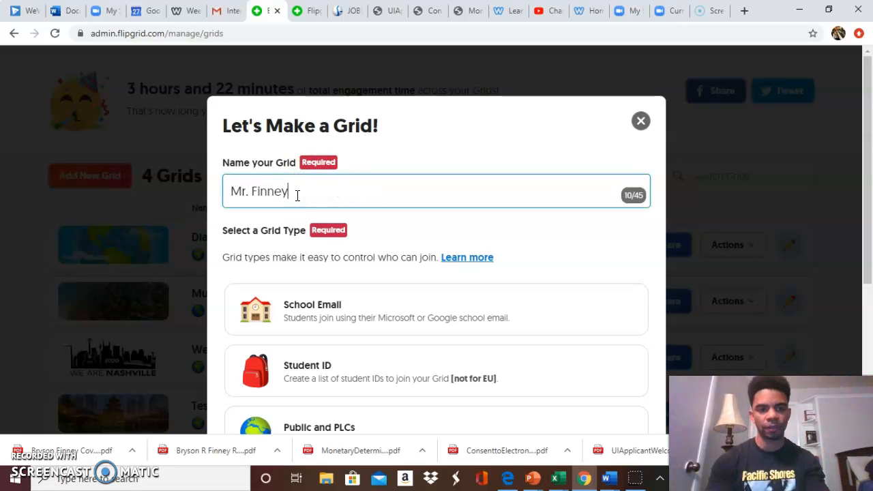
pyautogui.write("'s M")
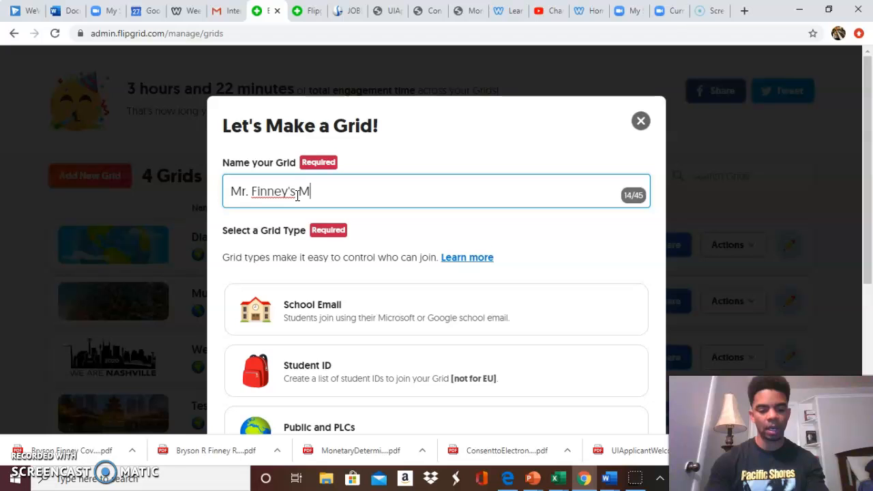
pyautogui.write('usic Classs')
pyautogui.press('BackSpace')
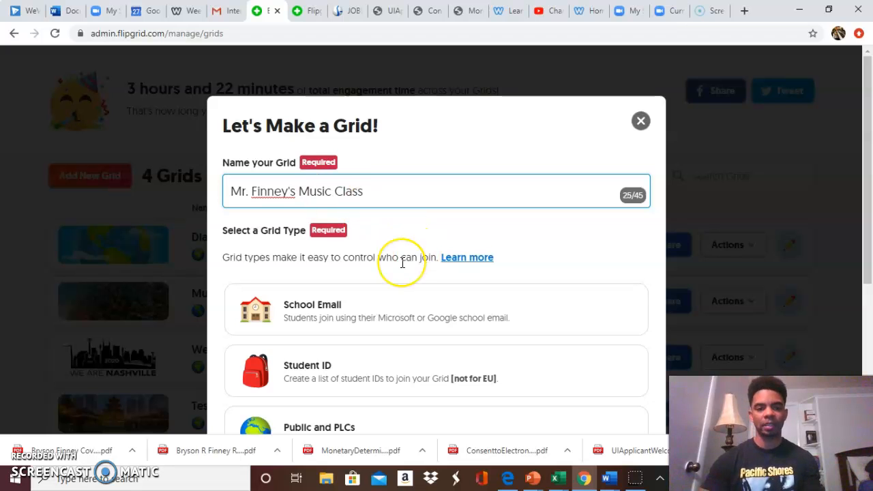
pyautogui.write('(3rd)')
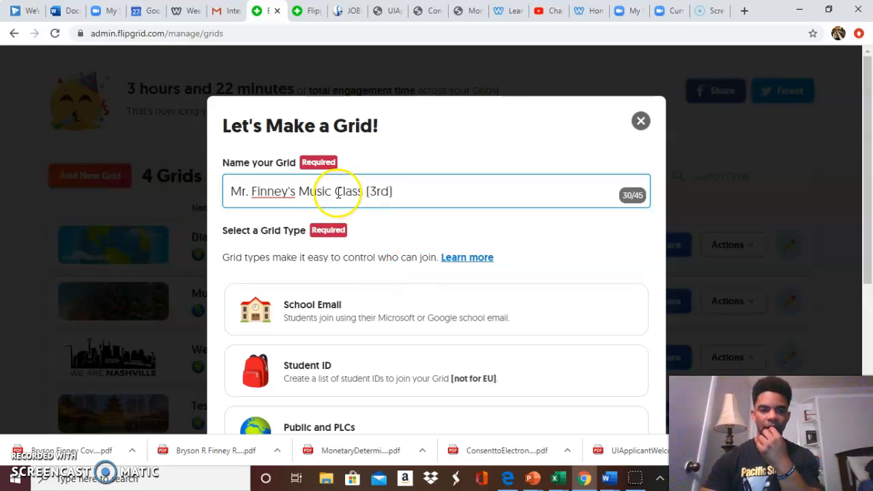
# Set the new grid's type to Public and PLCs and check its flip code.
pyautogui.scroll(-3, 374, 292)
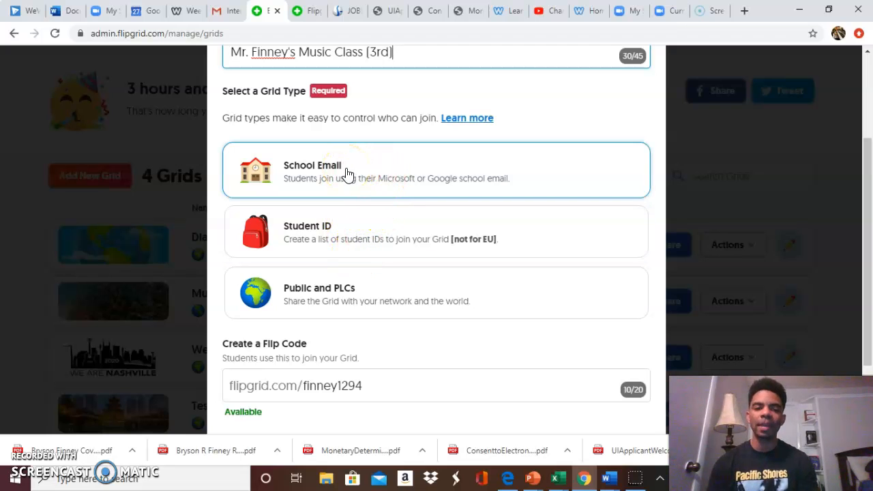
pyautogui.click(346, 231)
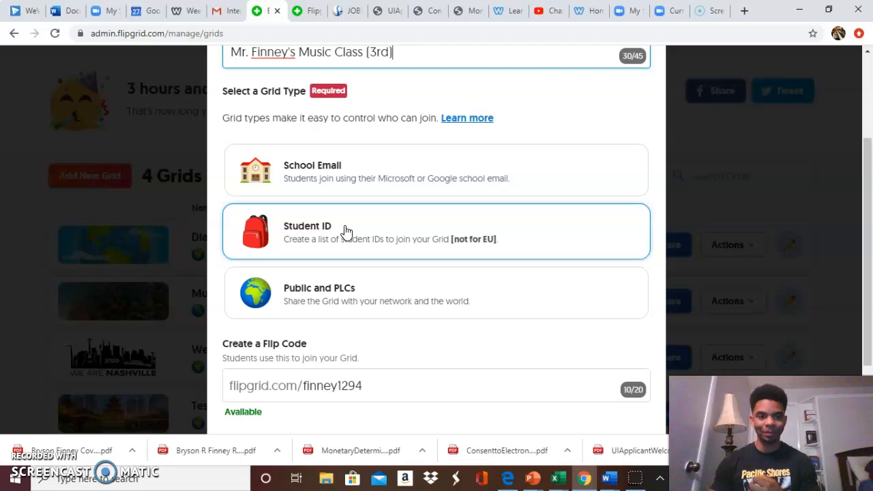
pyautogui.click(309, 298)
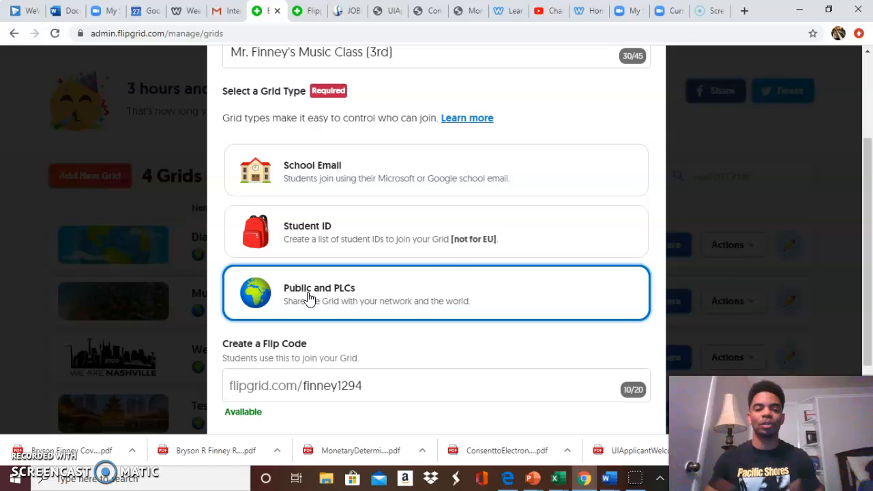
pyautogui.scroll(-1, 434, 281)
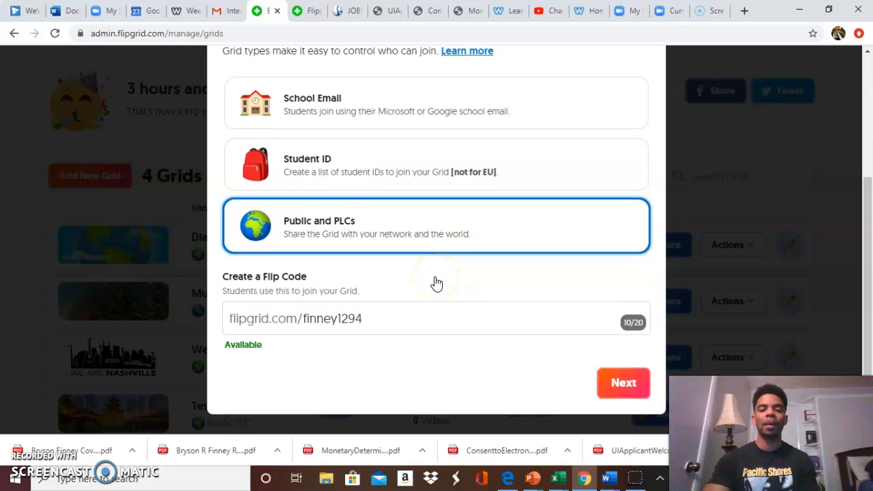
pyautogui.scroll(-1, 436, 283)
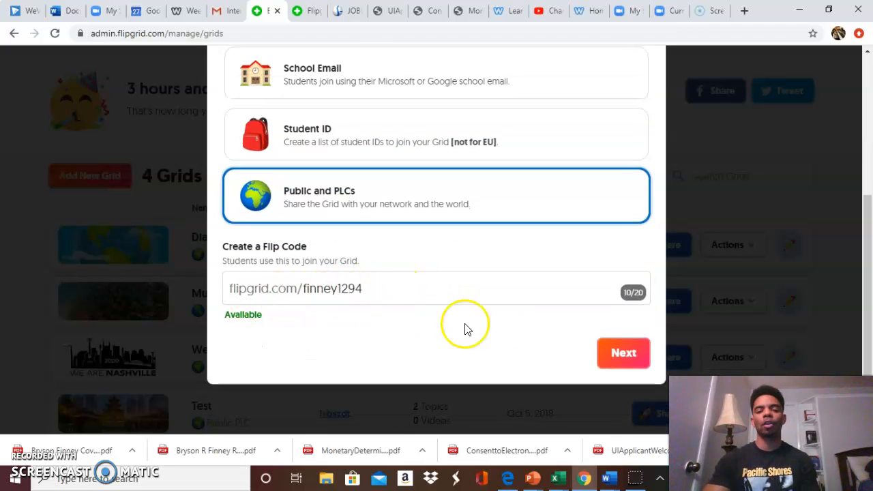
# Turn on password protection for the new public grid, enter the grid password and finish creating the grid.
pyautogui.click(614, 356)
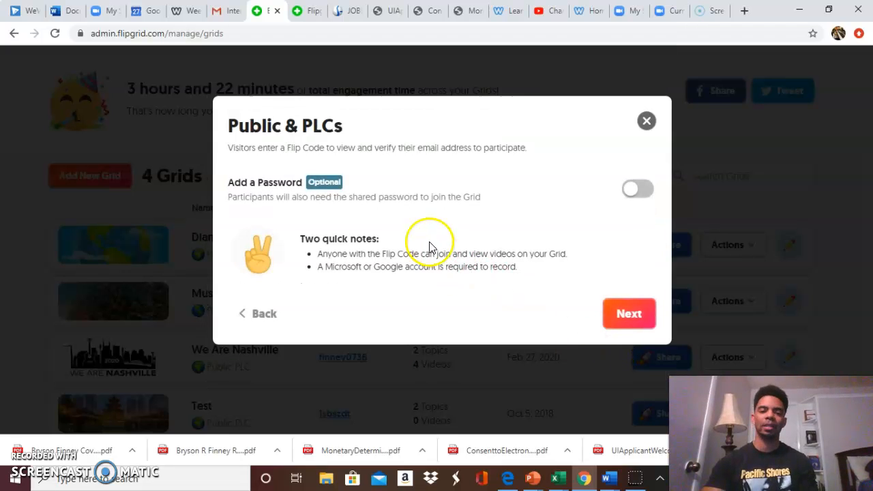
pyautogui.click(640, 190)
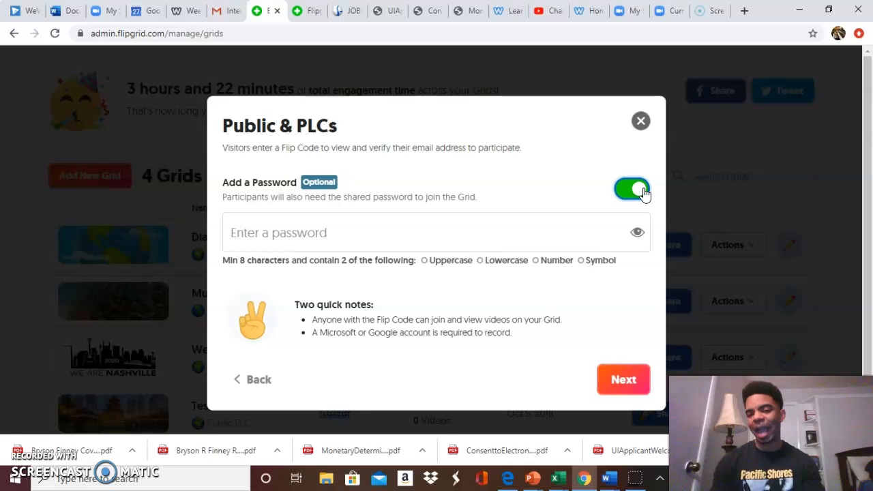
pyautogui.click(454, 220)
pyautogui.write('P')
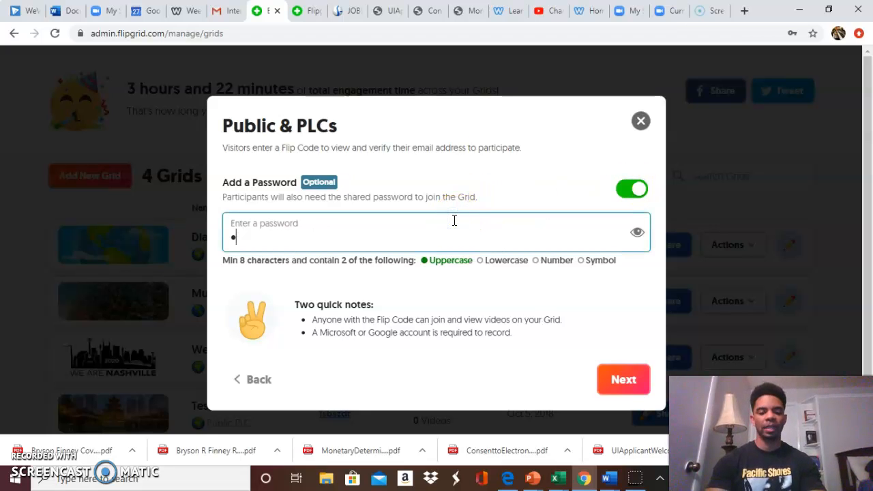
pyautogui.write('ass')
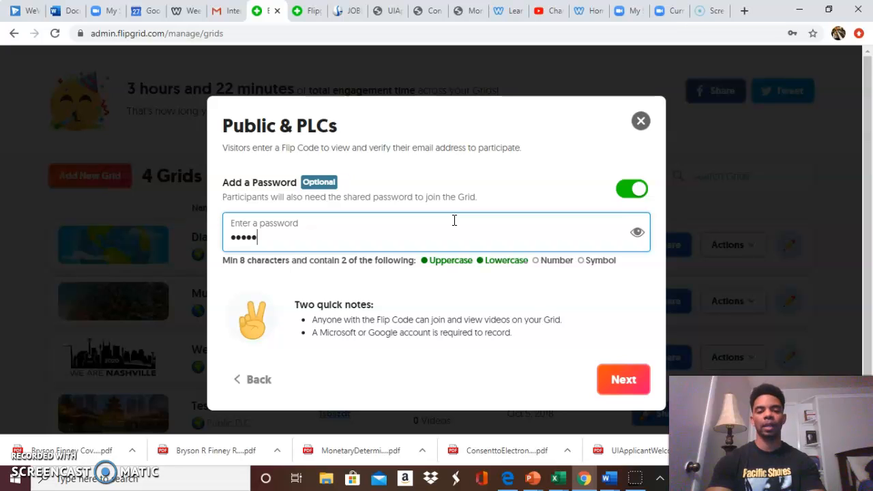
pyautogui.press('BackSpace')
pyautogui.press('BackSpace')
pyautogui.press('BackSpace')
pyautogui.press('BackSpace')
pyautogui.write('Passw')
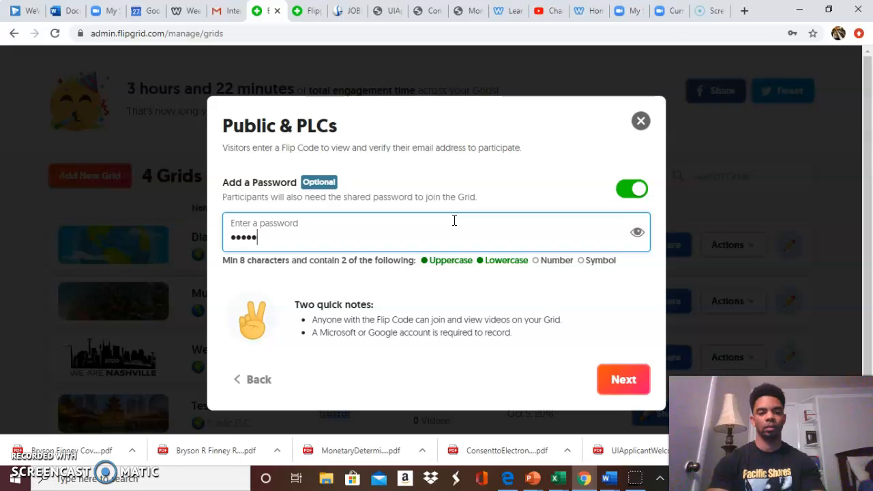
pyautogui.write('0rd1')
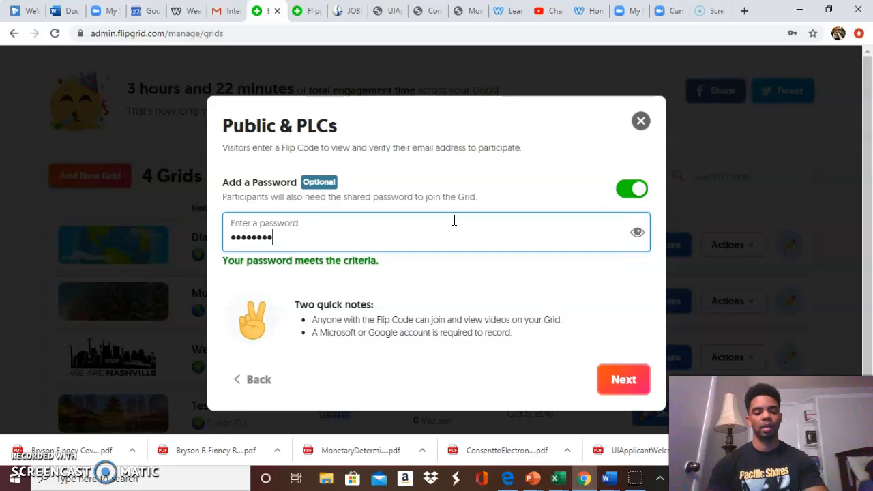
pyautogui.click(616, 376)
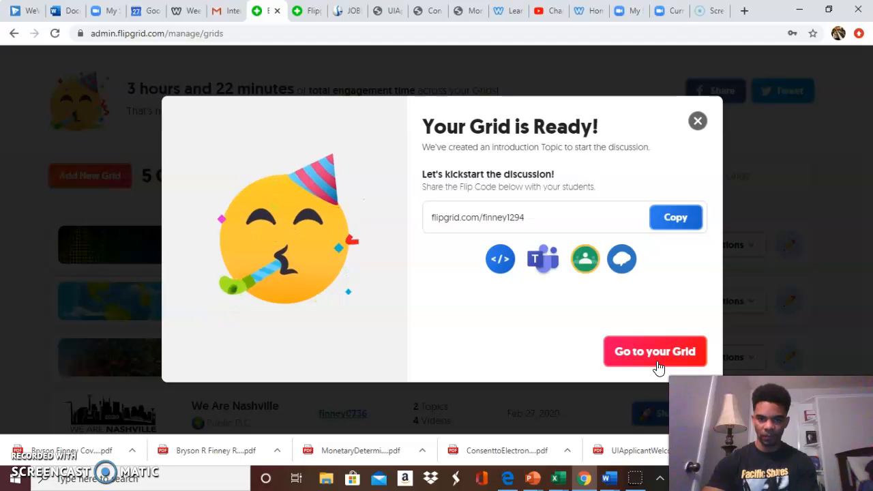
# Dismiss the share prompt and open the details of the new third-grade music class grid from the grid list.
pyautogui.click(697, 121)
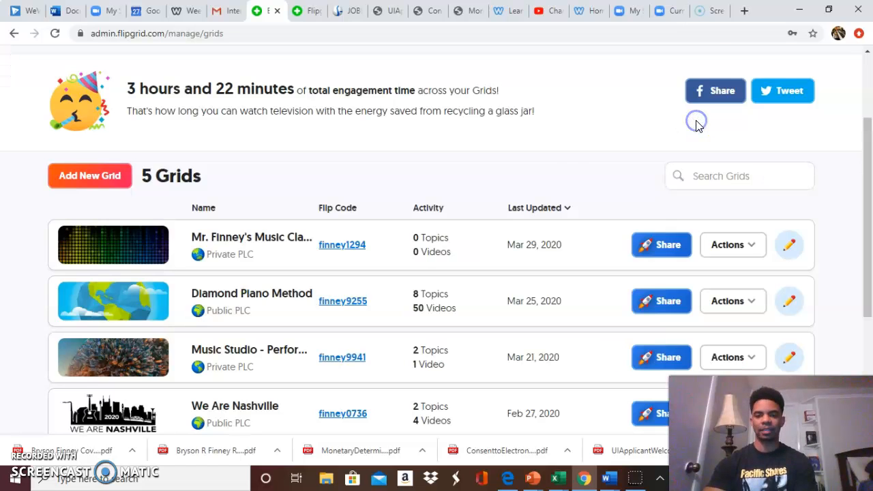
pyautogui.scroll(-1, 256, 302)
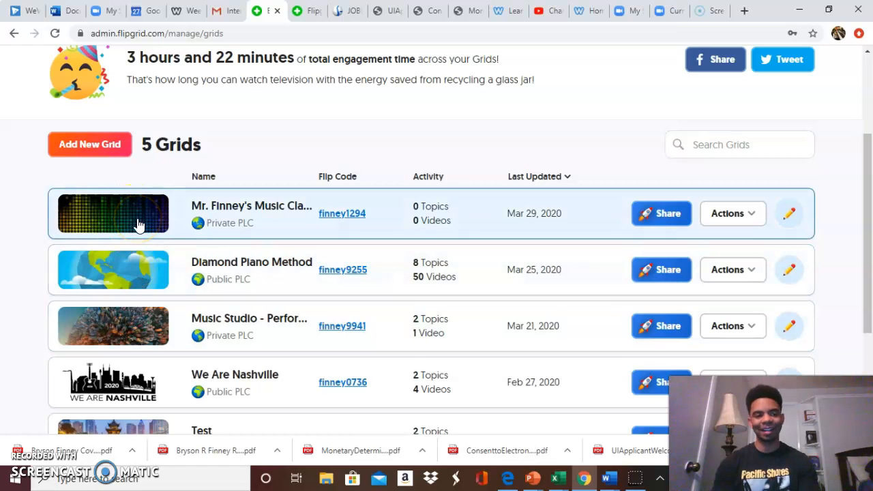
pyautogui.scroll(-2, 113, 269)
pyautogui.scroll(2, 116, 273)
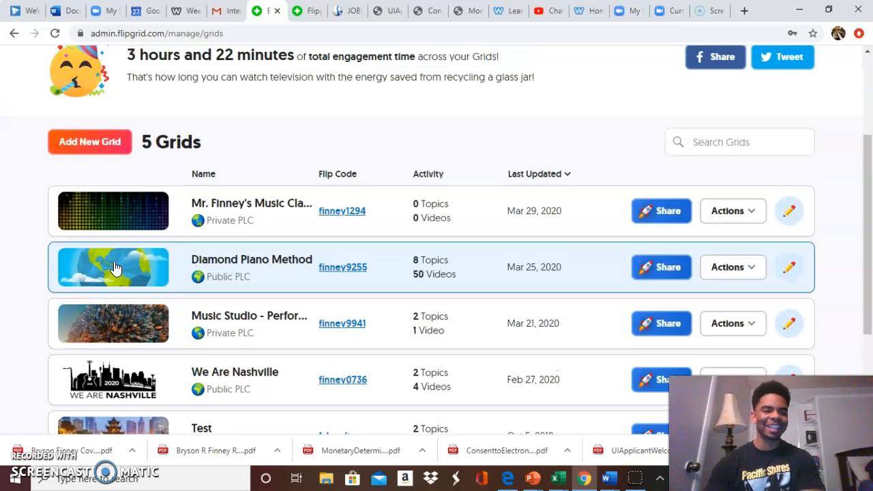
pyautogui.click(116, 225)
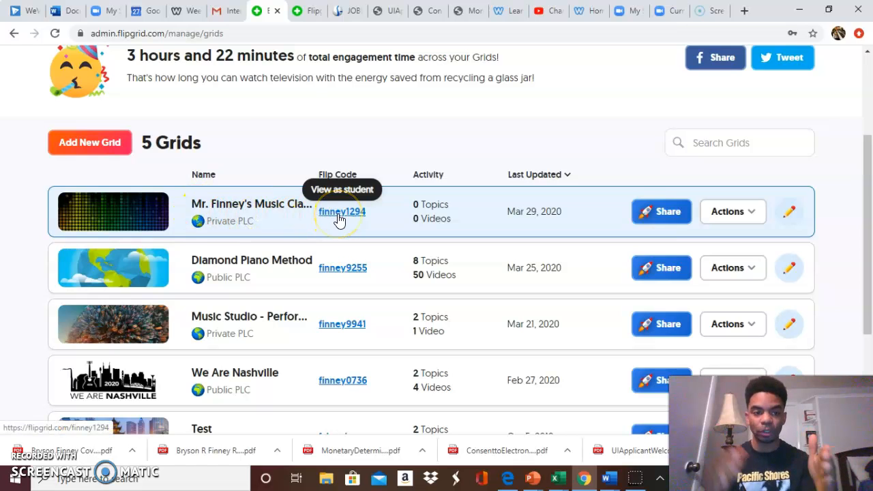
pyautogui.click(141, 209)
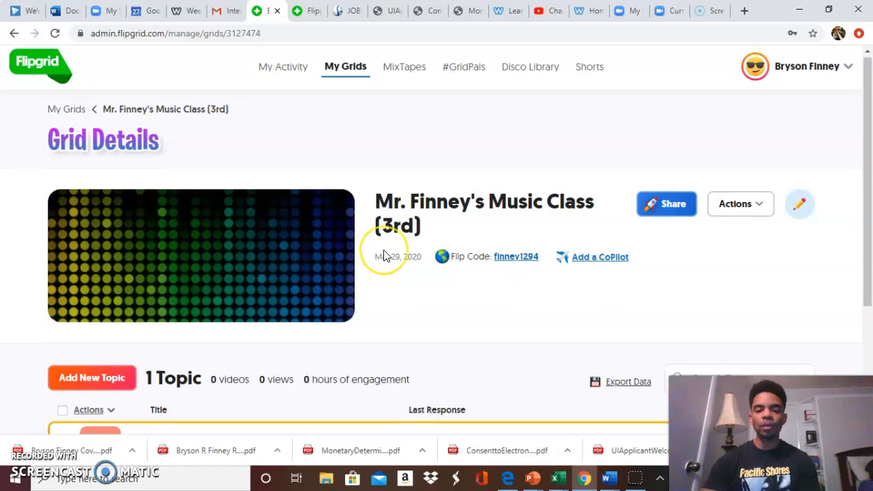
# Start a new topic in the third-grade music class grid and title it "Reading Rhythms".
pyautogui.scroll(-1, 384, 255)
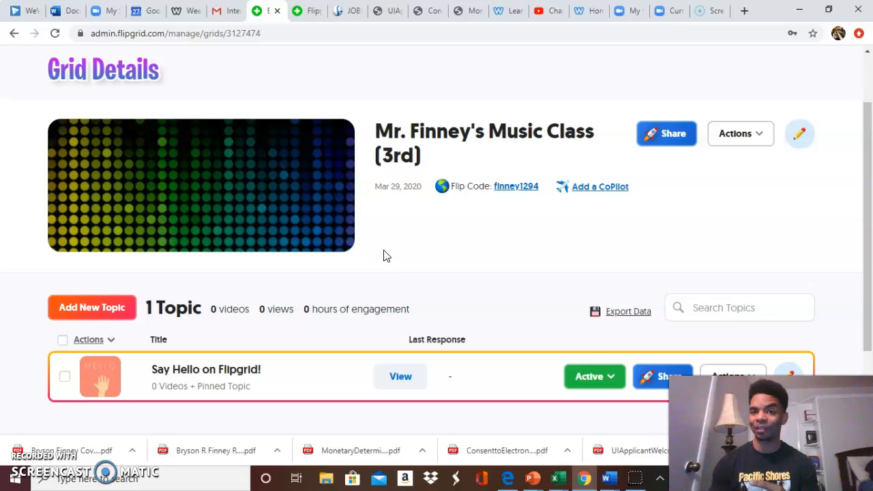
pyautogui.scroll(-1, 352, 301)
pyautogui.scroll(-3, 353, 300)
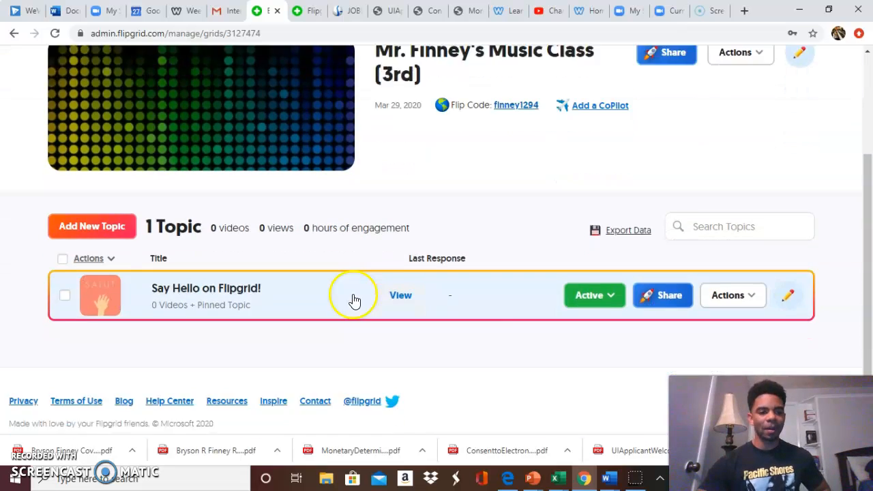
pyautogui.scroll(2, 352, 298)
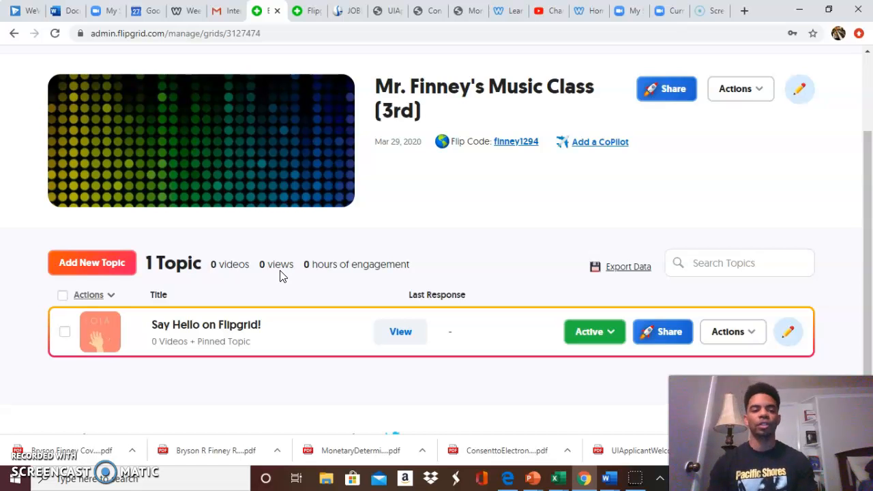
pyautogui.click(72, 265)
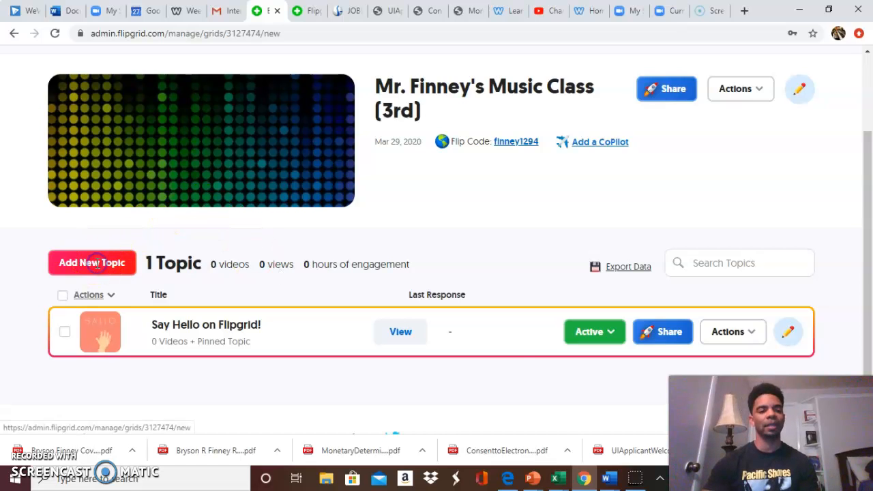
pyautogui.click(205, 264)
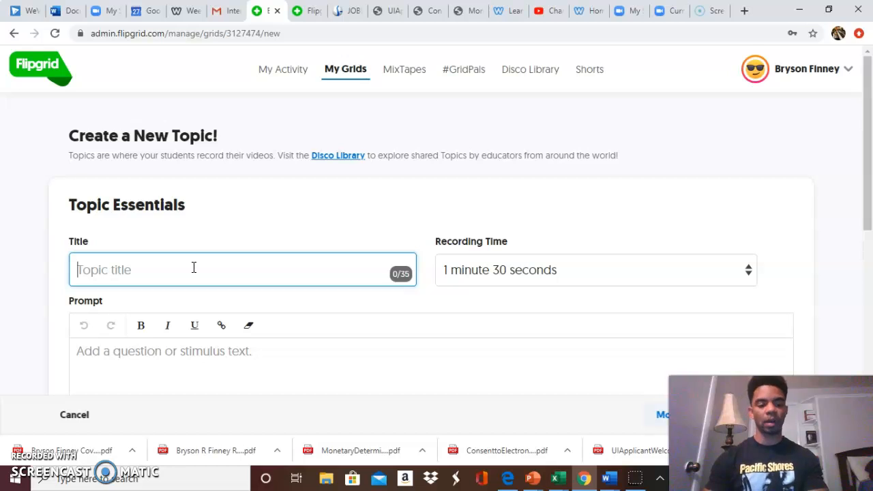
pyautogui.write('Reading Rhythms')
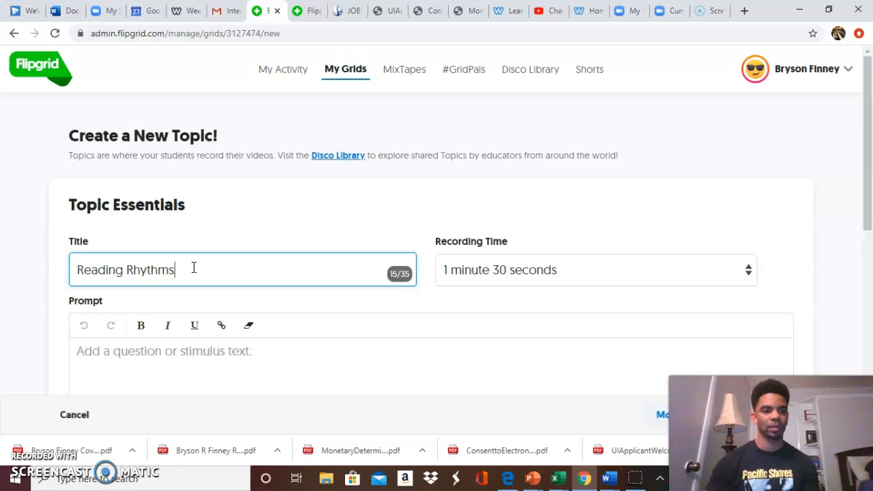
# Enter the prompt "In this topic, students will learn about our 3 basic BIG rhythms (the quarter note, half note and whole note)".
pyautogui.scroll(-1, 263, 345)
pyautogui.click(199, 320)
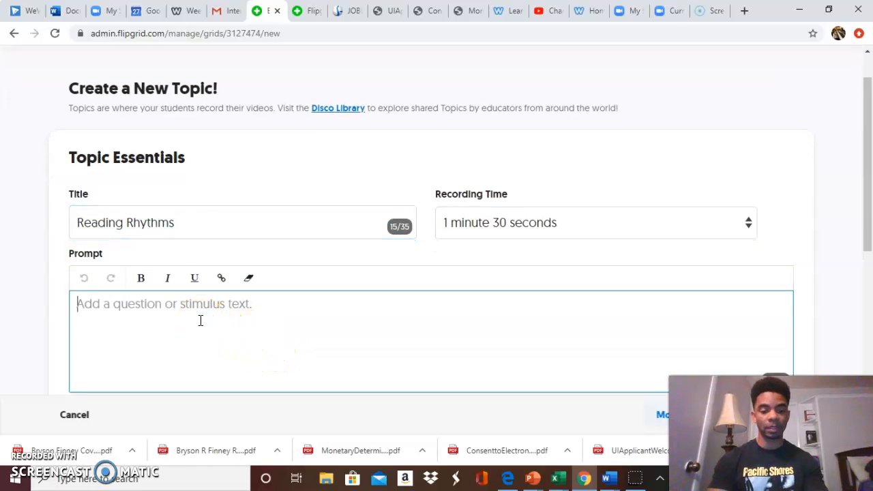
pyautogui.write('In this topic,')
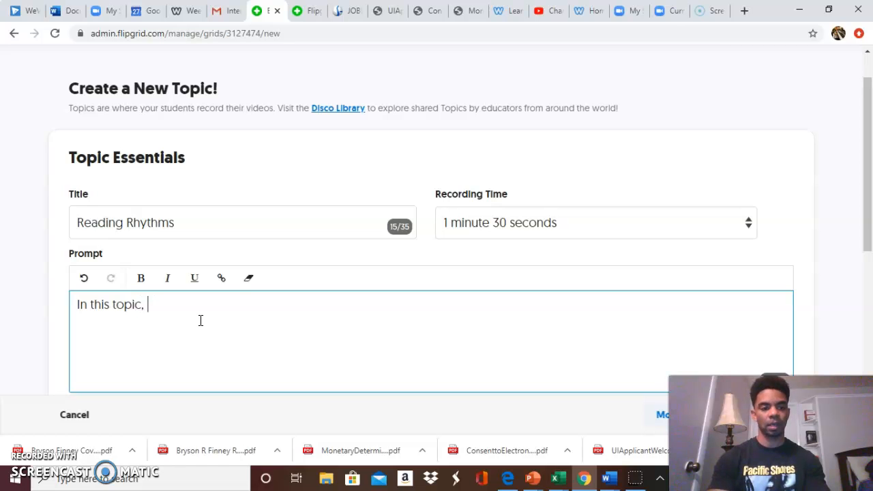
pyautogui.write('students will learn about our 3 basic')
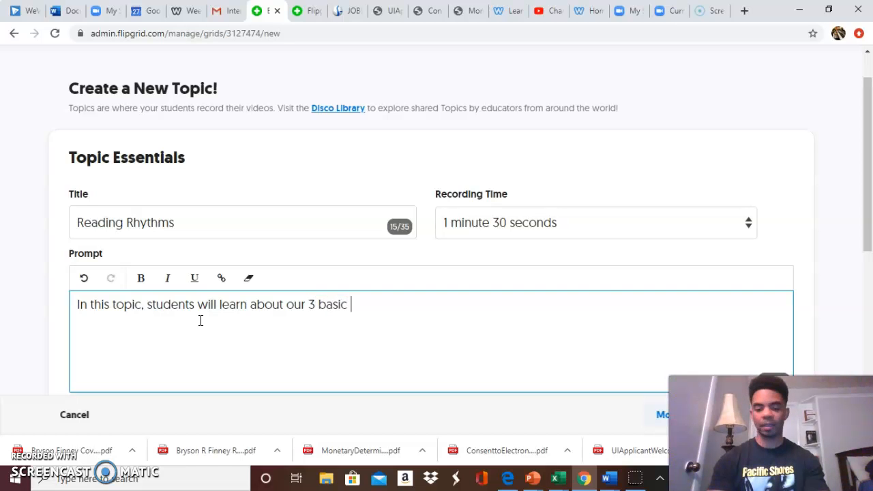
pyautogui.write('Bl')
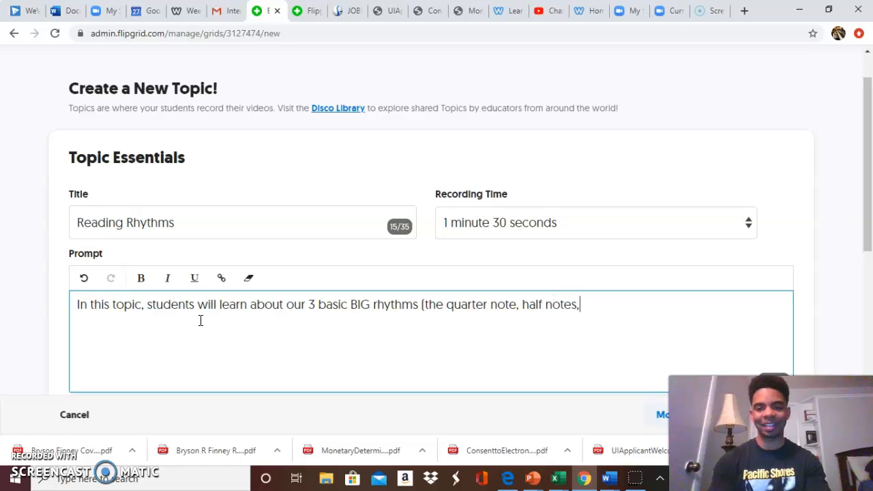
pyautogui.write('whole note')
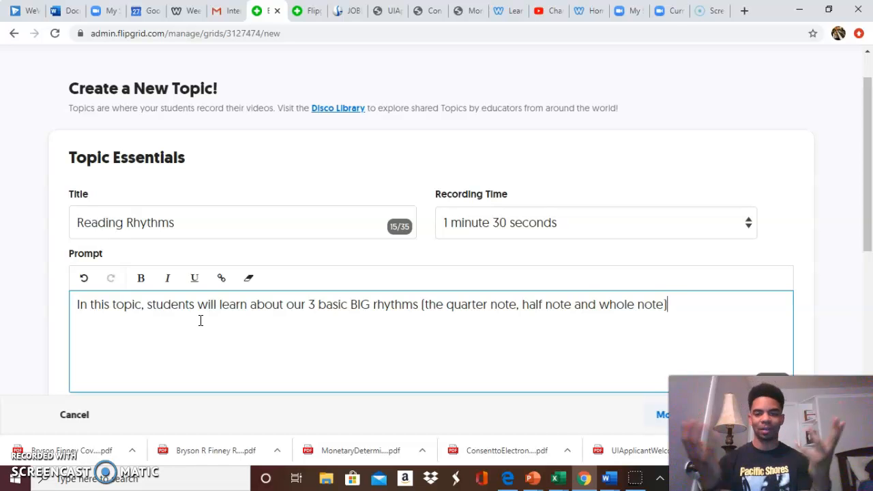
# Set the topic's recording time to 10 minutes.
pyautogui.scroll(-1, 199, 319)
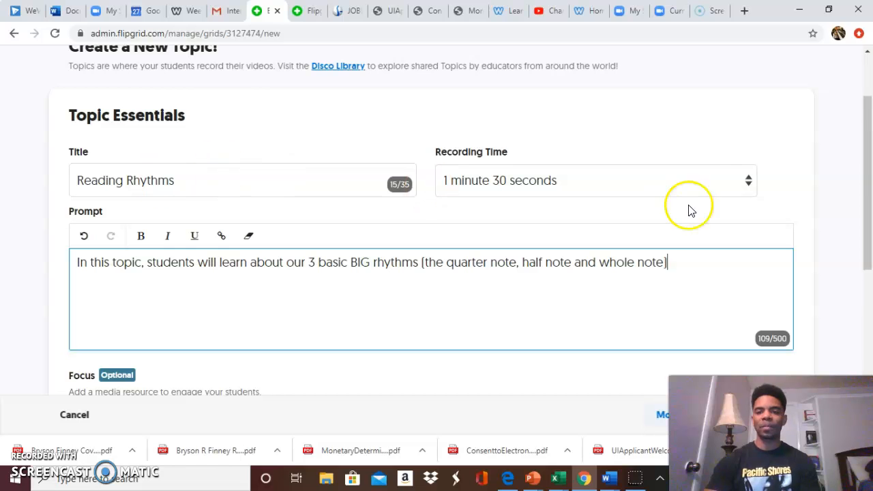
pyautogui.click(749, 186)
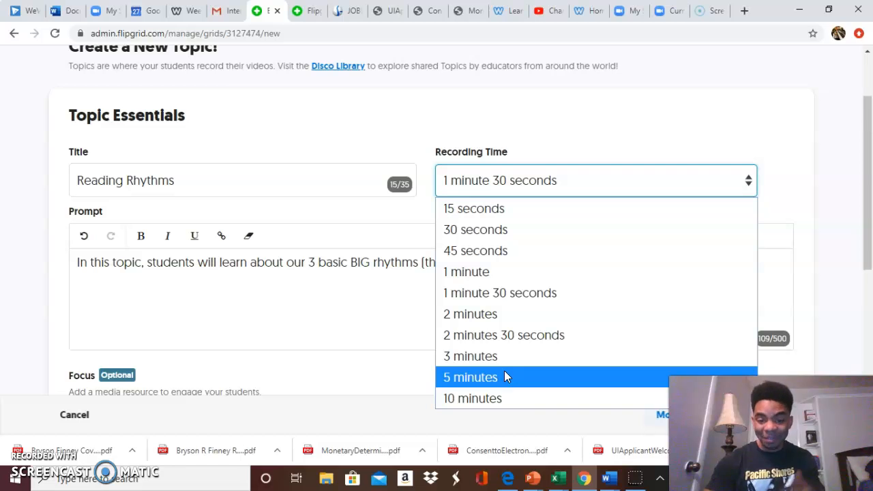
pyautogui.click(502, 397)
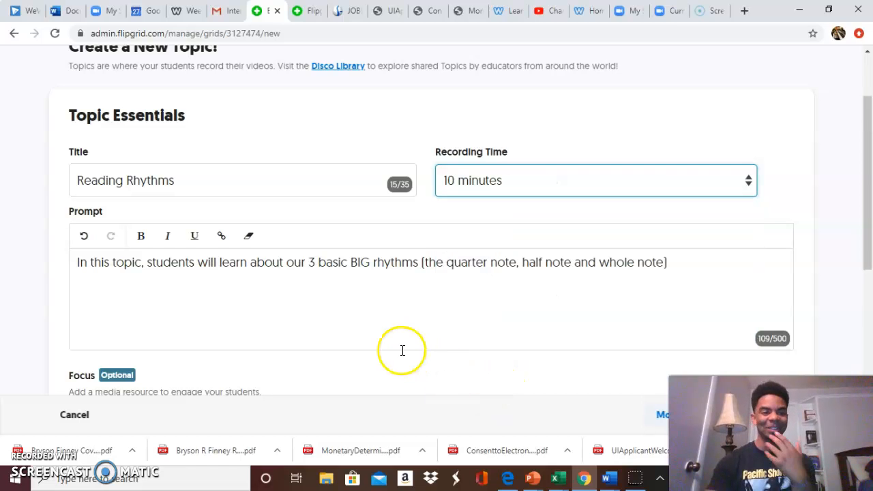
# Add a Giphy as the topic's focus media and search for "music".
pyautogui.scroll(-1, 402, 350)
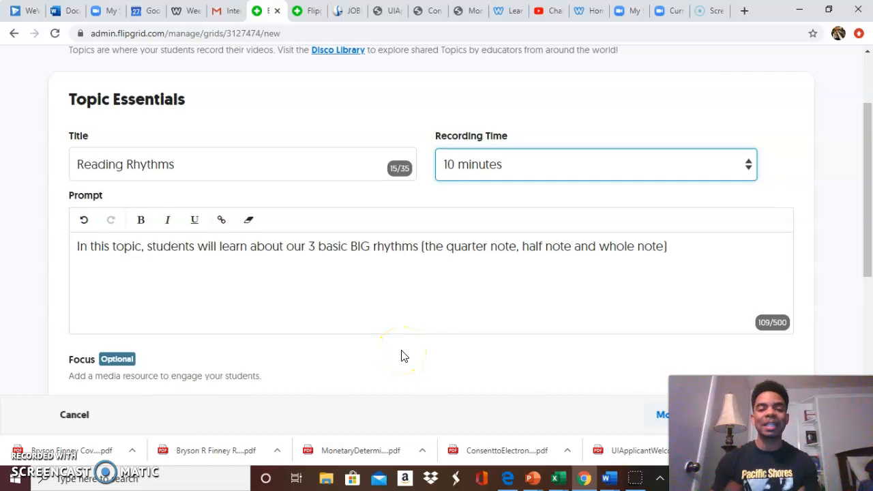
pyautogui.click(434, 296)
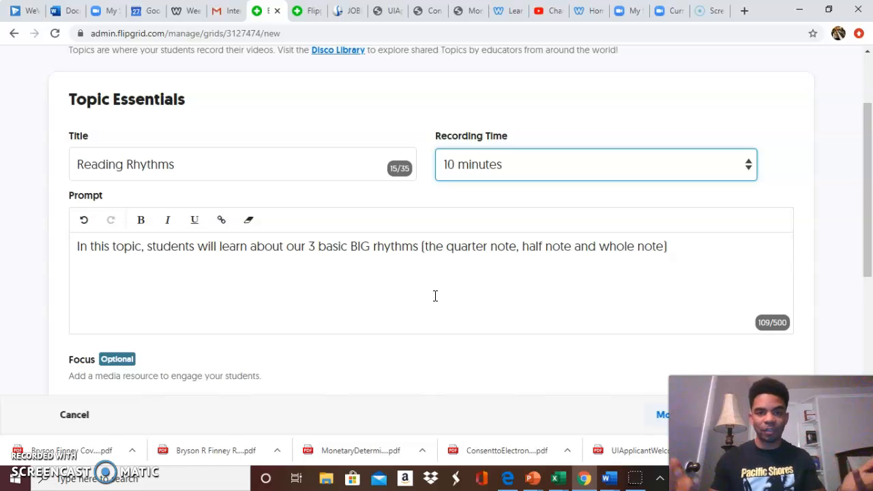
pyautogui.click(368, 304)
pyautogui.scroll(-3, 368, 304)
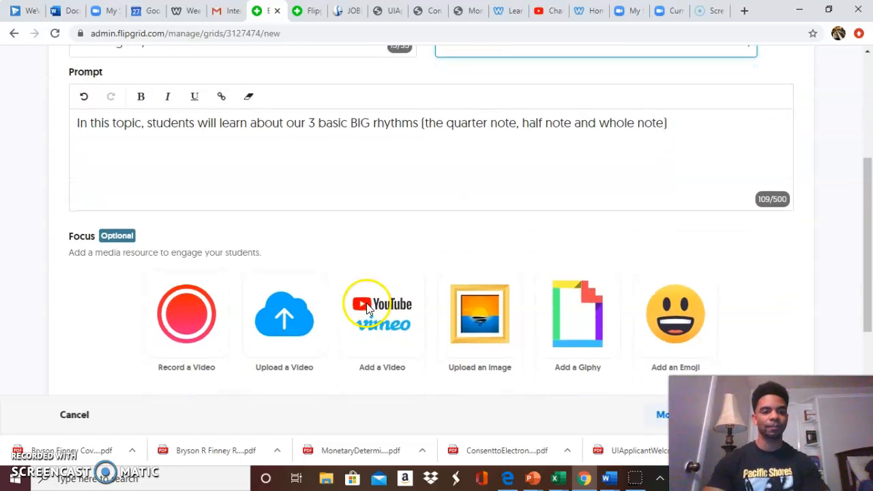
pyautogui.scroll(3, 360, 221)
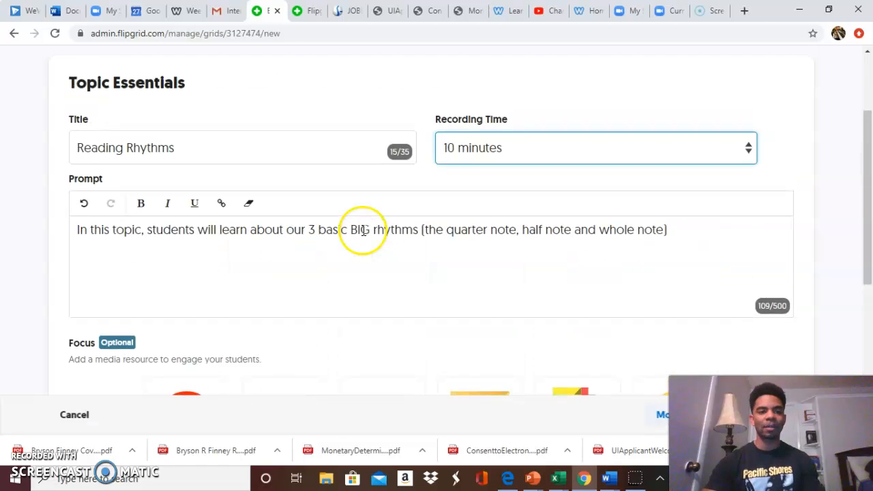
pyautogui.scroll(-4, 361, 234)
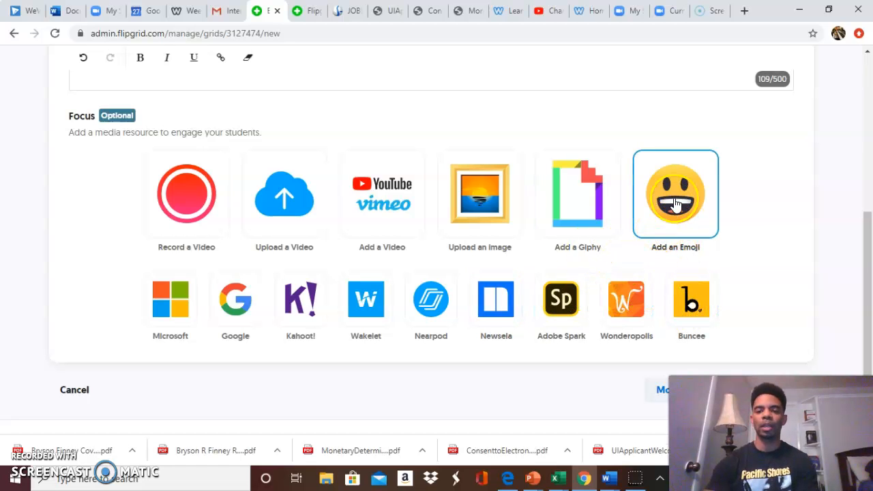
pyautogui.click(600, 219)
pyautogui.click(378, 208)
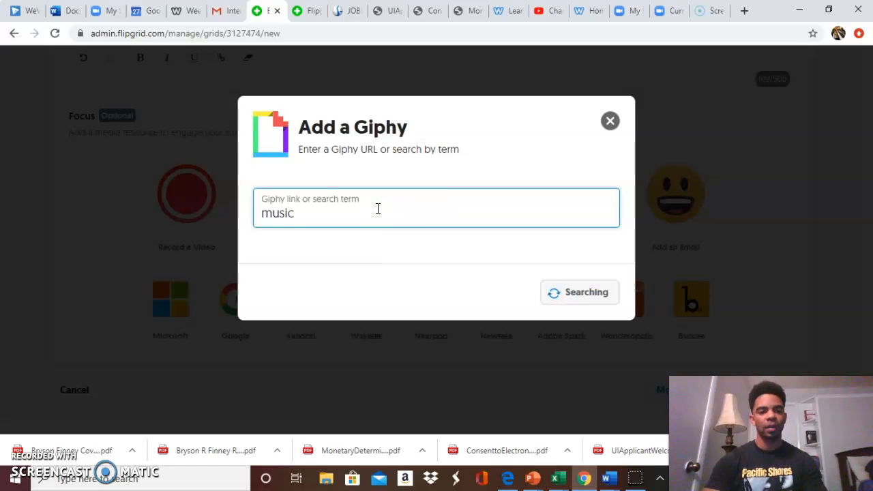
# Choose the GIF of the penguin listening to a record player from the results and add it as the topic's focus.
pyautogui.scroll(-3, 539, 272)
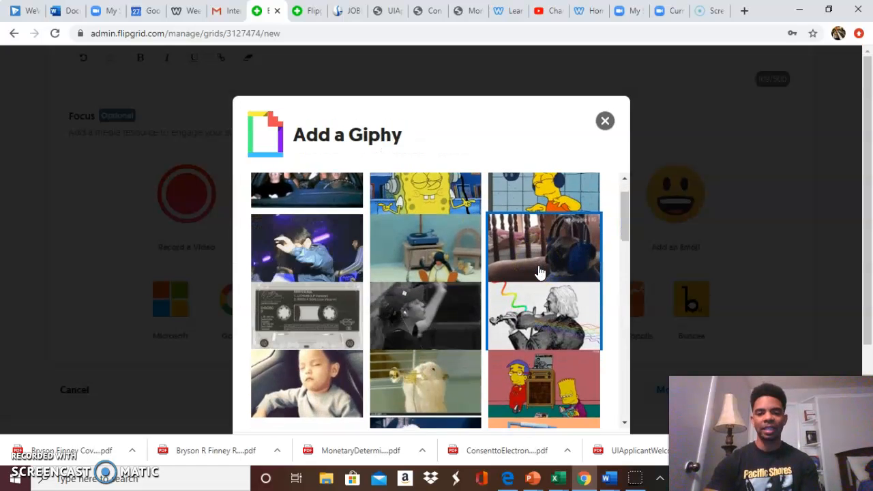
pyautogui.scroll(-1, 539, 272)
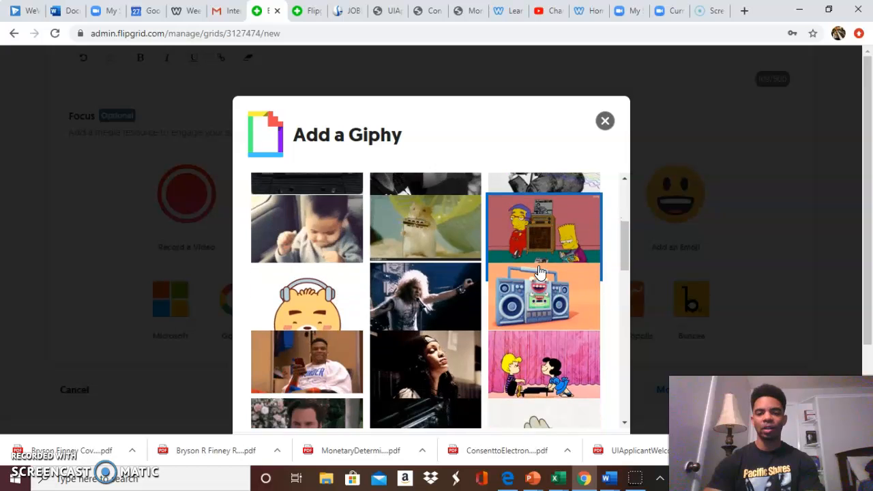
pyautogui.scroll(2, 539, 272)
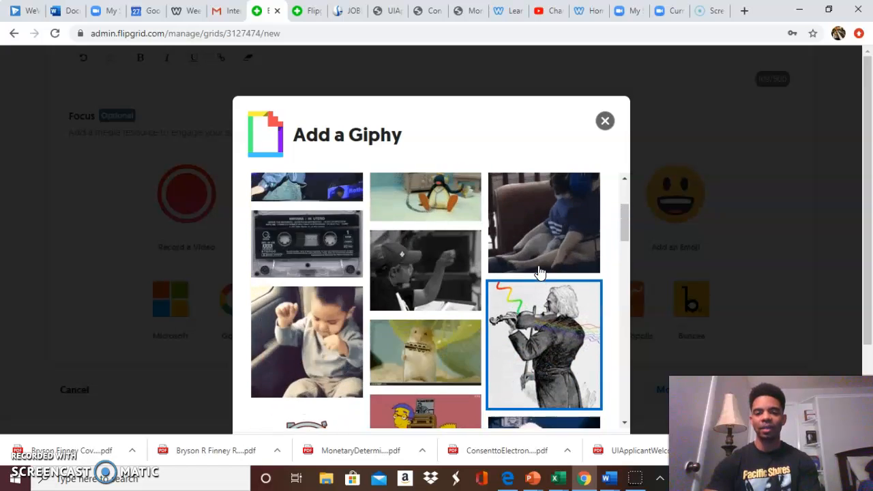
pyautogui.click(539, 348)
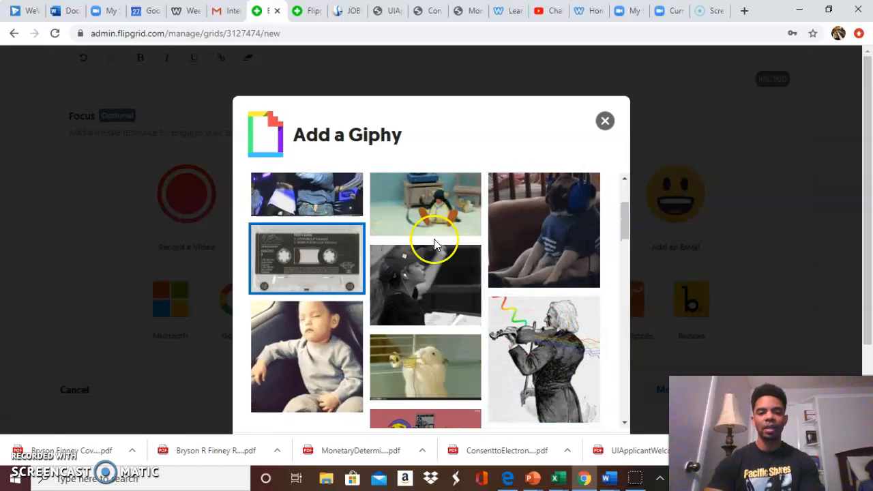
pyautogui.scroll(1, 463, 246)
pyautogui.click(435, 282)
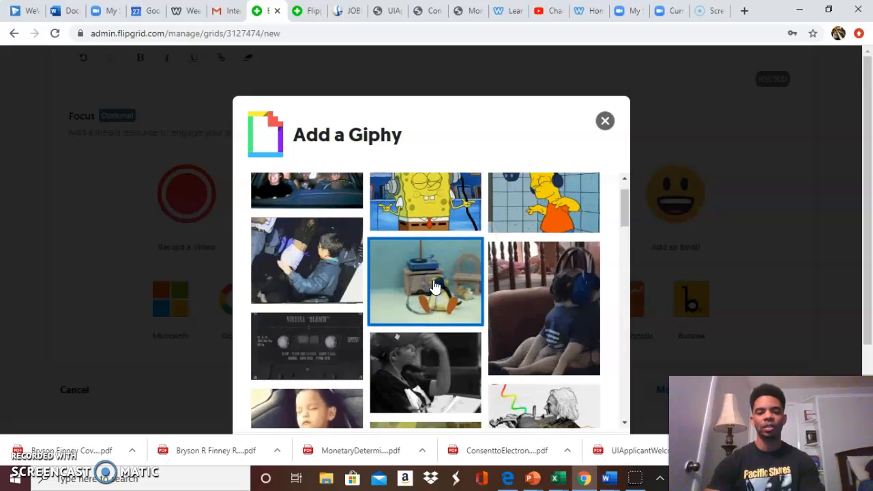
pyautogui.scroll(-3, 503, 333)
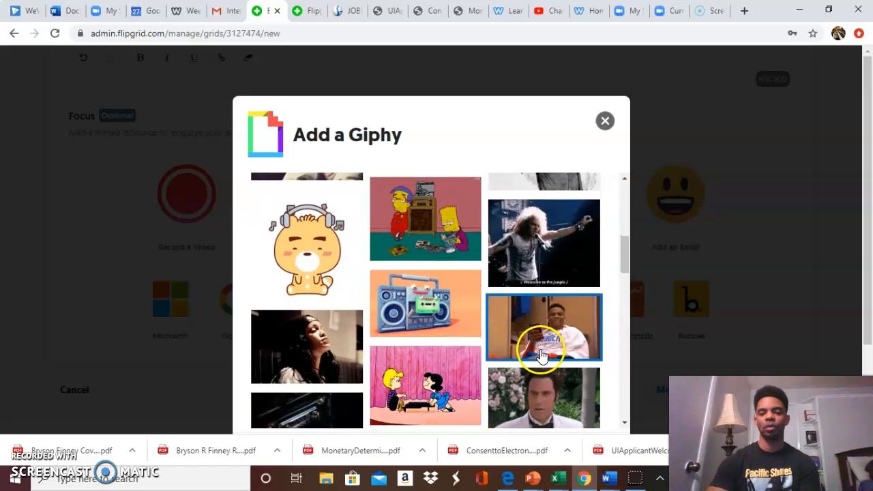
pyautogui.scroll(-10, 536, 348)
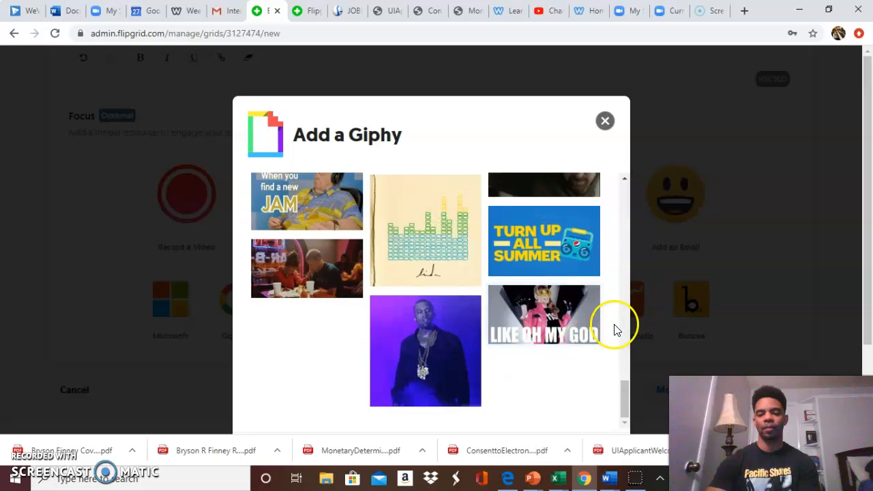
pyautogui.scroll(-3, 782, 323)
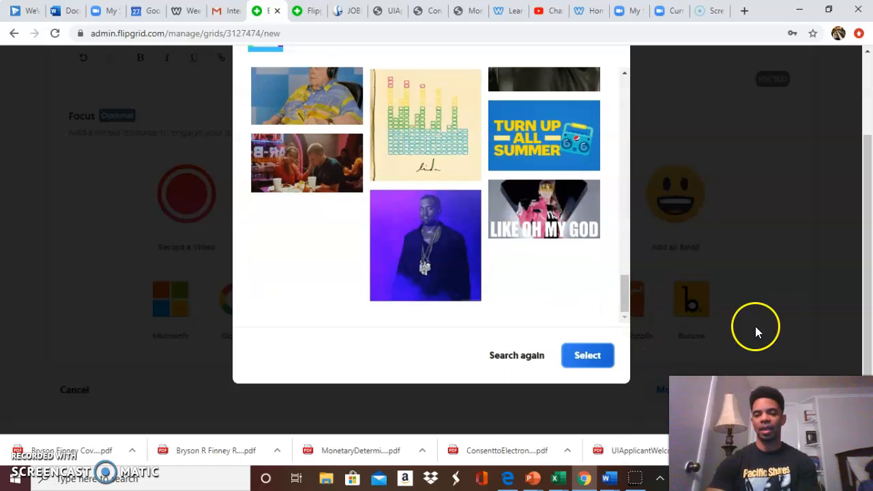
pyautogui.click(585, 355)
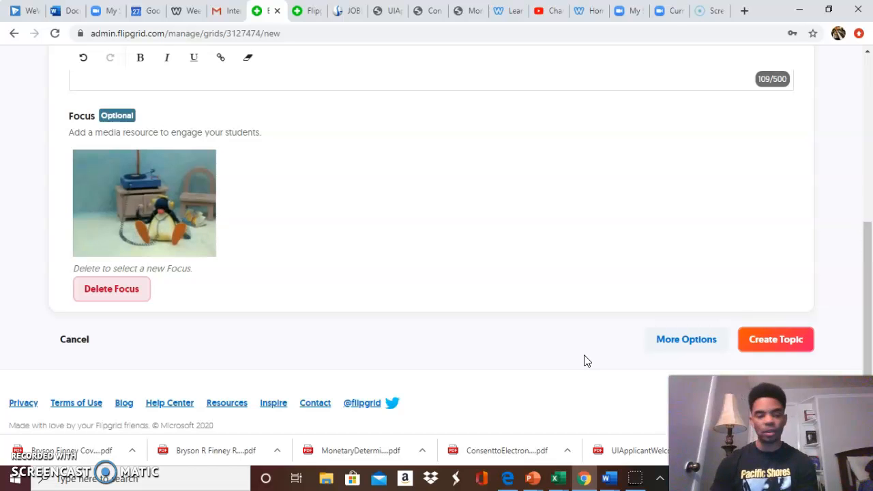
# Expand the topic's additional options and turn off Student-to-Student Replies in the topic status settings.
pyautogui.scroll(-1, 519, 299)
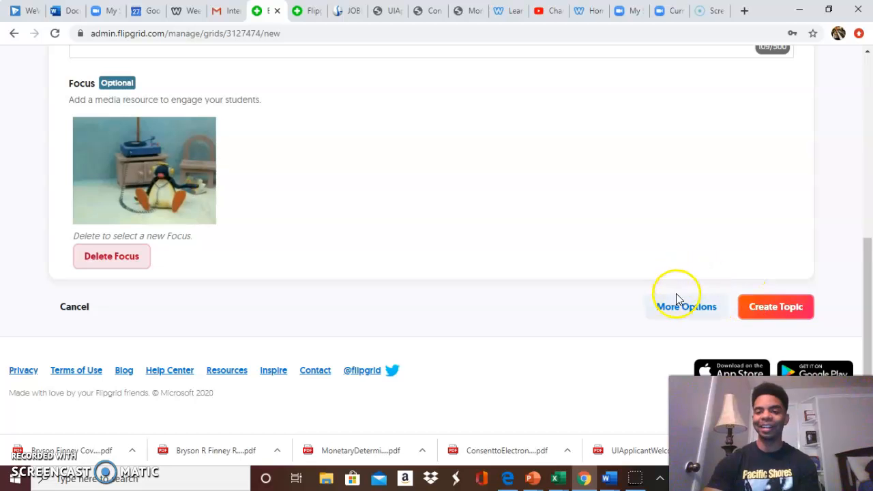
pyautogui.click(686, 309)
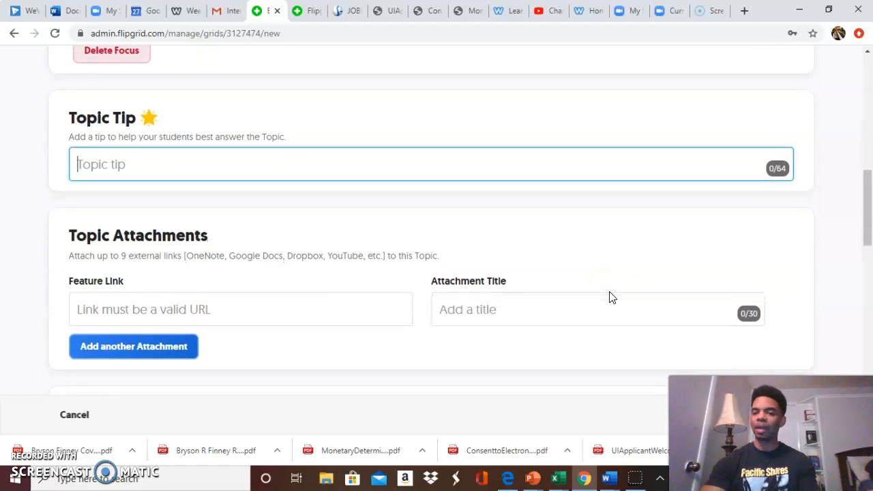
pyautogui.scroll(-2, 612, 297)
pyautogui.scroll(-3, 612, 298)
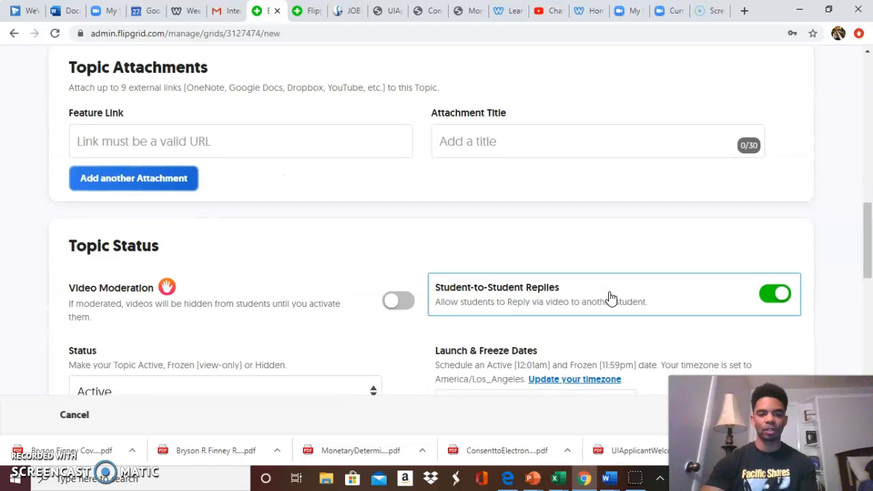
pyautogui.click(484, 226)
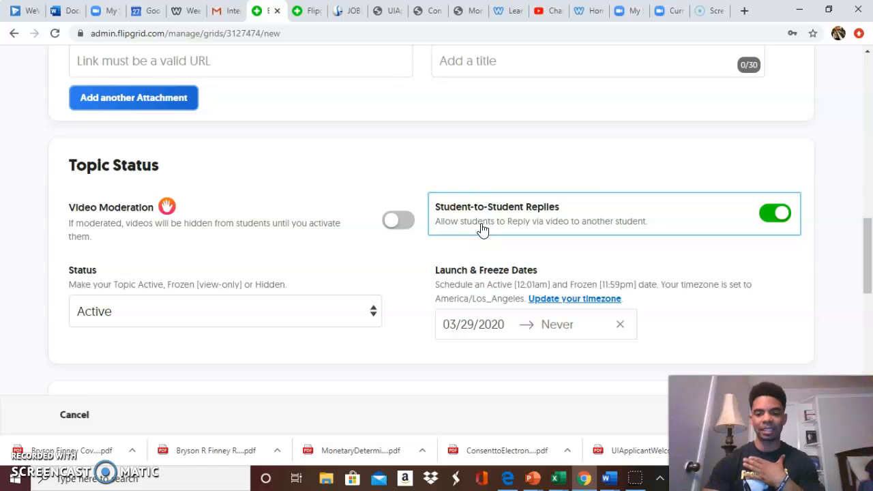
pyautogui.scroll(-1, 483, 230)
pyautogui.click(171, 195)
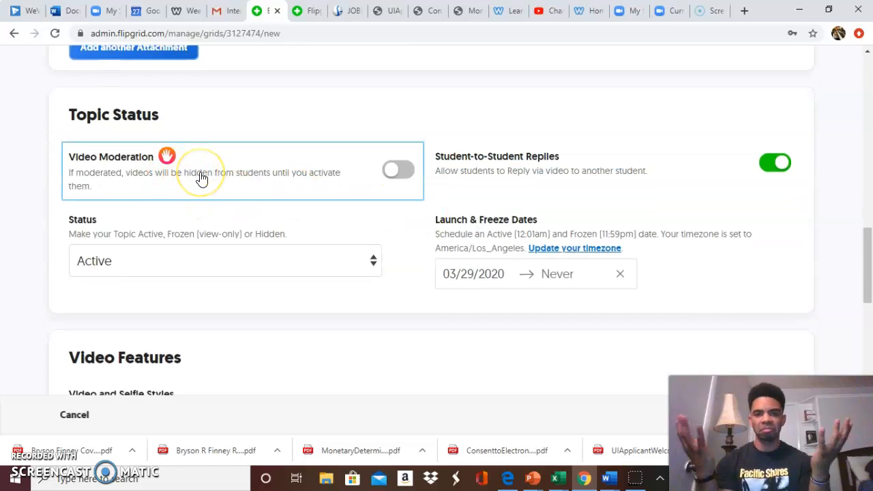
pyautogui.click(463, 193)
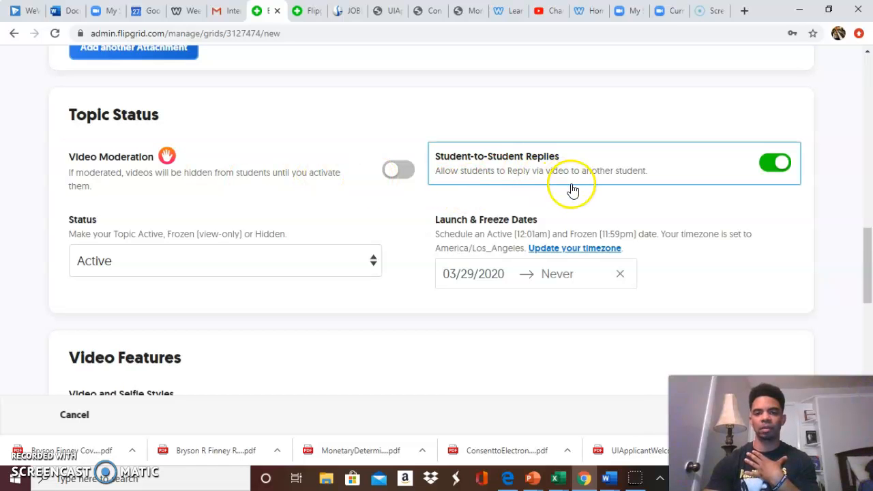
pyautogui.click(771, 163)
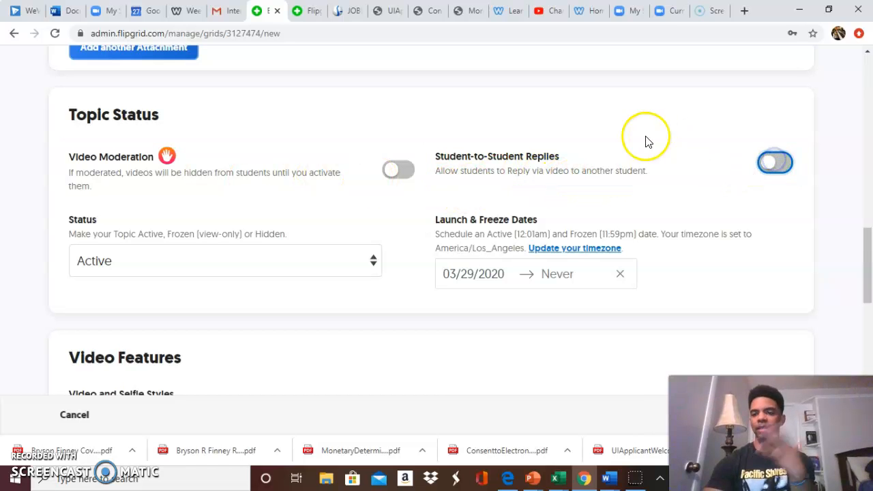
# Keep the remaining date, video feature and Basic Feedback settings, and create the Reading Rhythms topic.
pyautogui.scroll(-2, 603, 191)
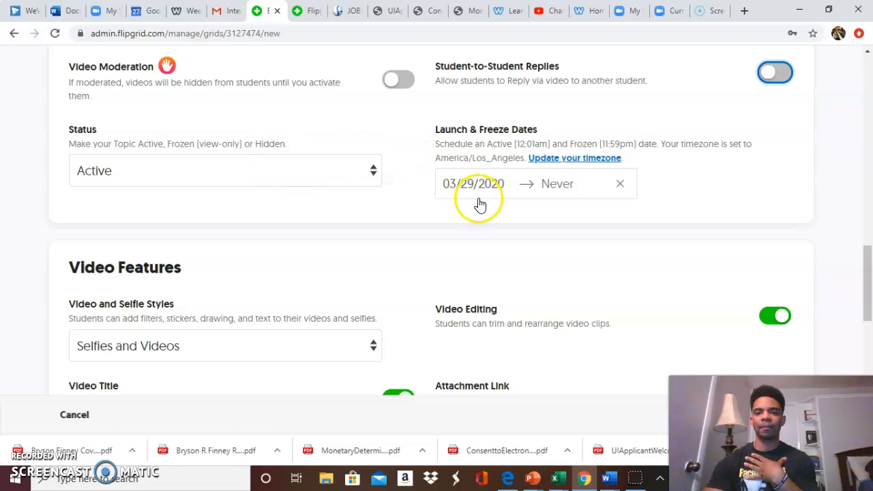
pyautogui.scroll(-1, 477, 201)
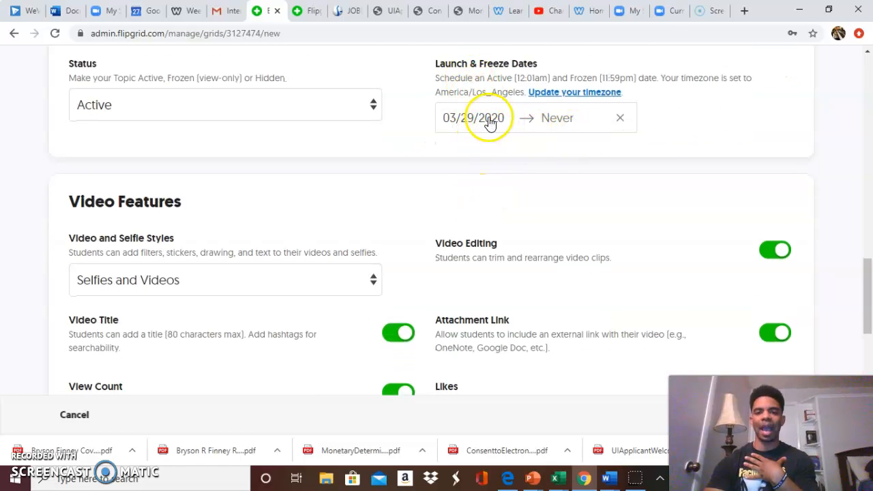
pyautogui.scroll(-1, 527, 179)
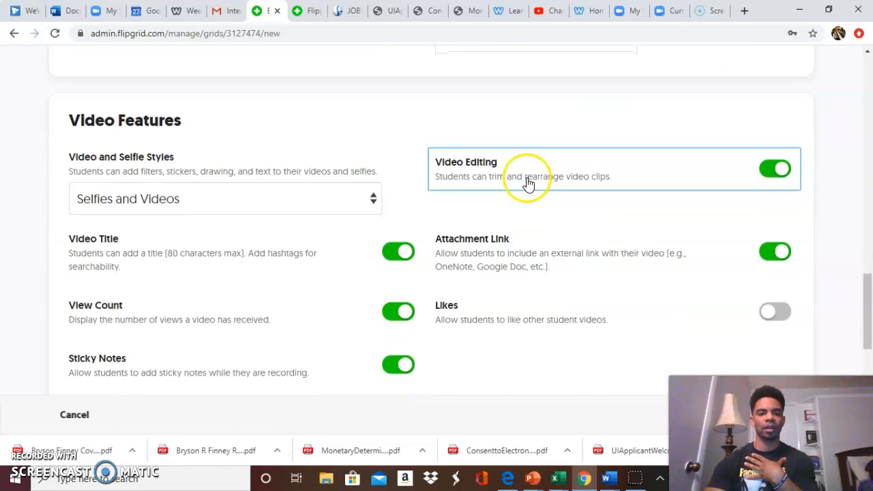
pyautogui.scroll(-1, 325, 169)
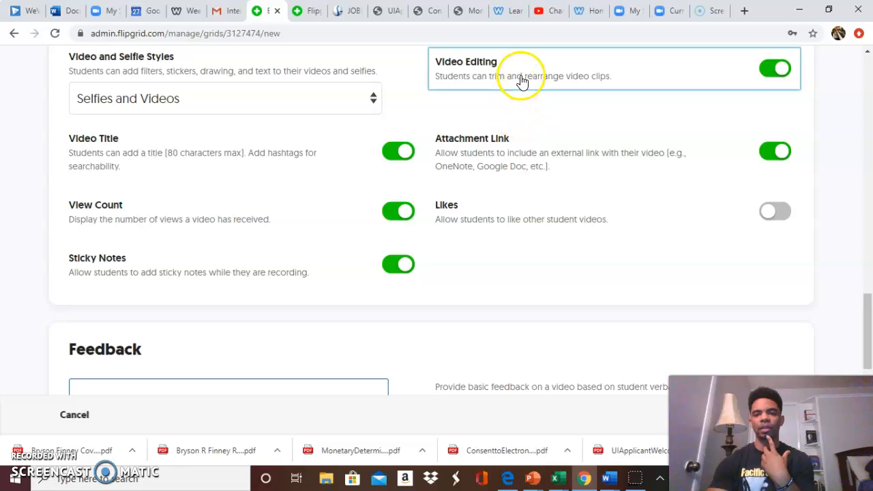
pyautogui.scroll(-2, 516, 236)
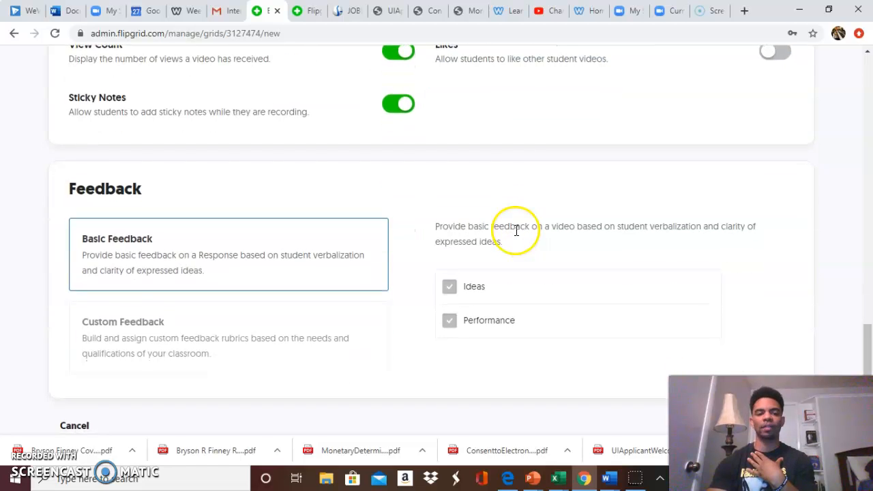
pyautogui.scroll(-2, 516, 231)
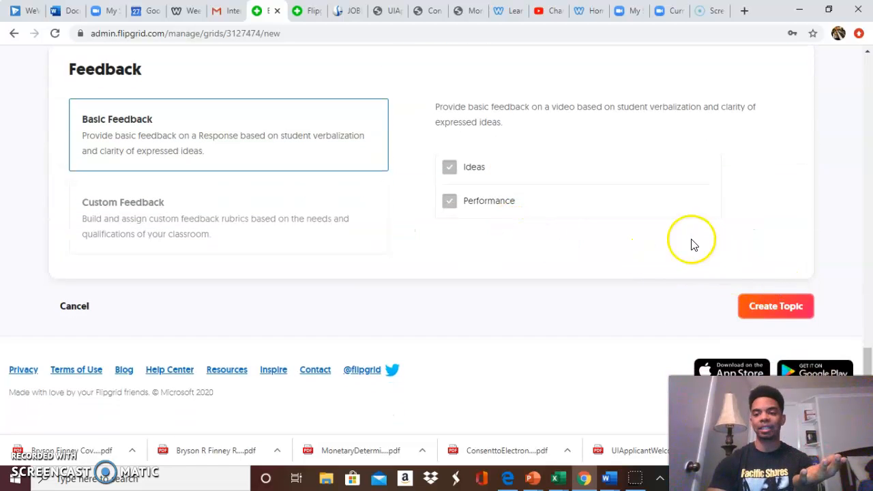
pyautogui.click(762, 304)
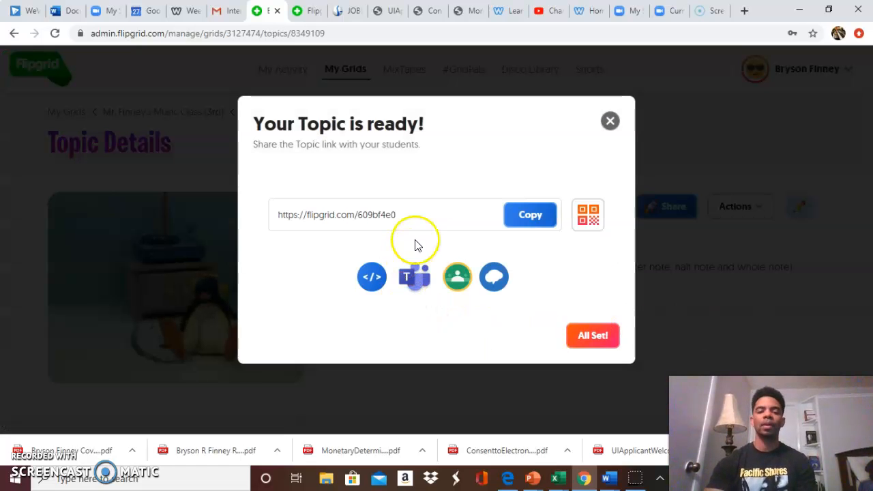
# Dismiss the share prompt for the new topic to reach its details page.
pyautogui.click(514, 226)
pyautogui.click(594, 333)
pyautogui.click(532, 308)
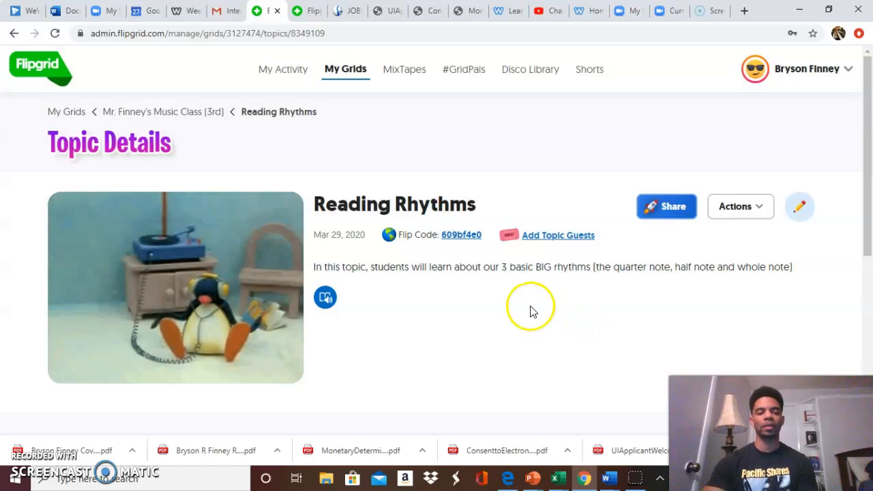
# Examine the Reading Rhythms topic's details, including its responses section and the options for recording a response or sharing.
pyautogui.scroll(-3, 531, 307)
pyautogui.scroll(3, 531, 307)
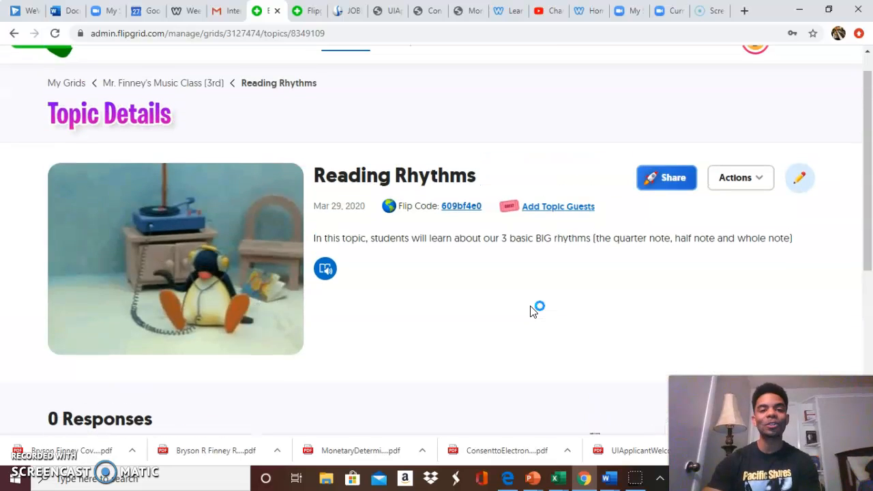
pyautogui.scroll(-4, 533, 311)
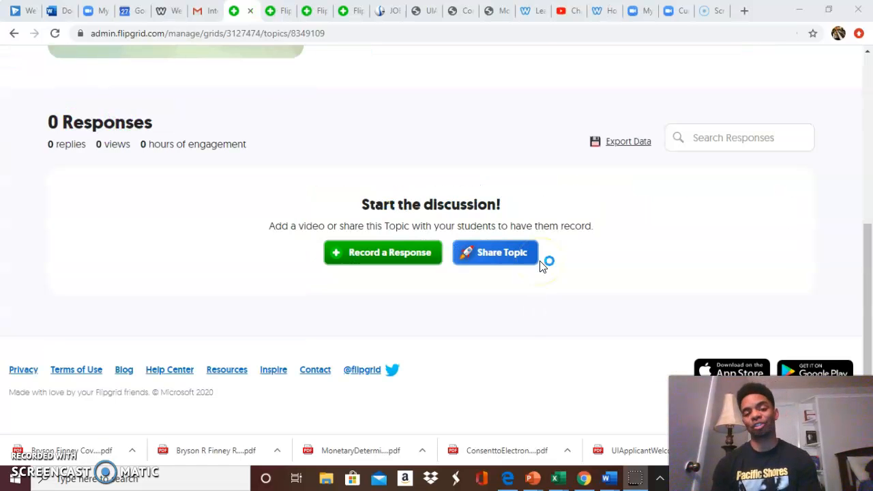
pyautogui.scroll(4, 546, 265)
pyautogui.scroll(-1, 568, 264)
pyautogui.scroll(-1, 567, 268)
pyautogui.scroll(1, 567, 267)
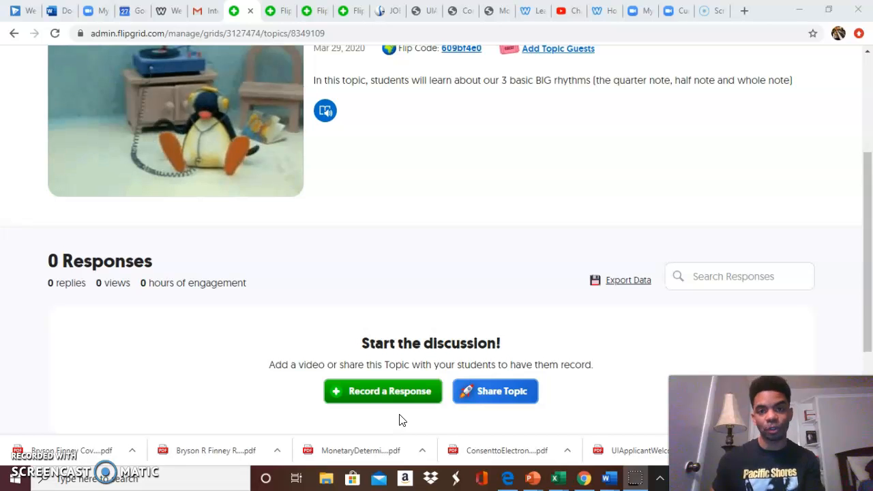
pyautogui.click(423, 390)
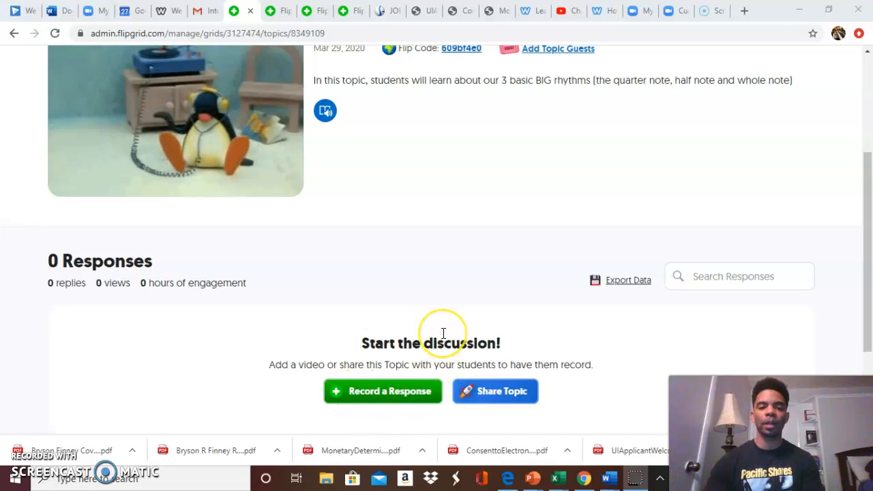
pyautogui.scroll(-2, 443, 334)
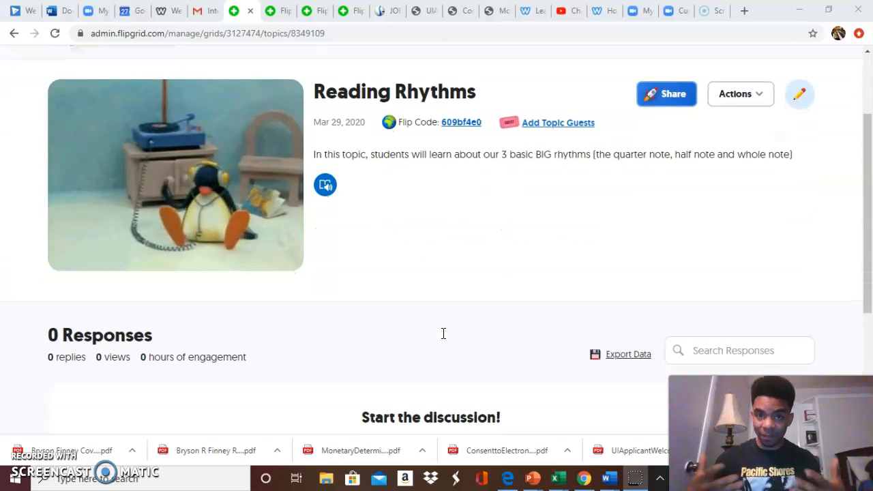
# Open the student view of the Reading Rhythms topic through its Flip Code and enter the grid password.
pyautogui.scroll(-3, 441, 328)
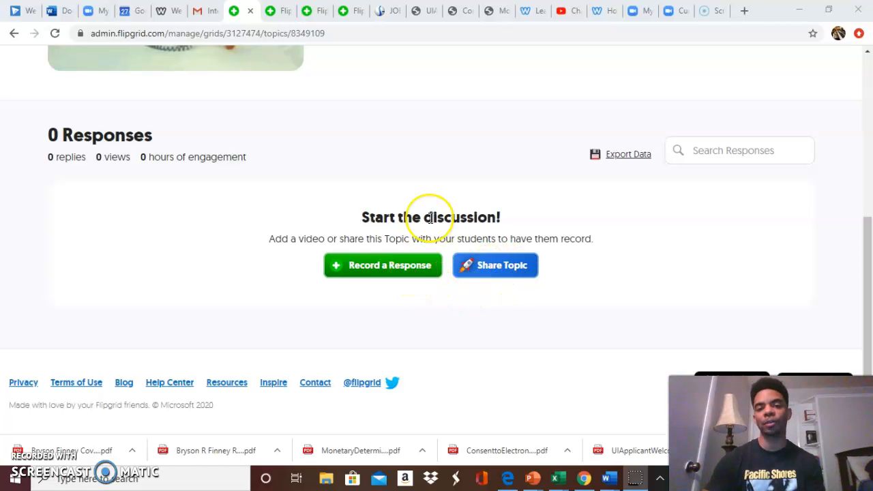
pyautogui.scroll(5, 430, 216)
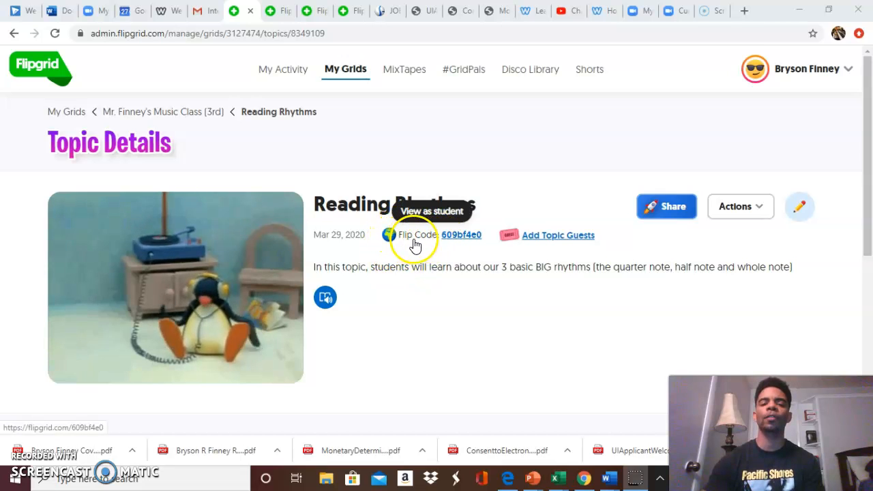
pyautogui.click(460, 240)
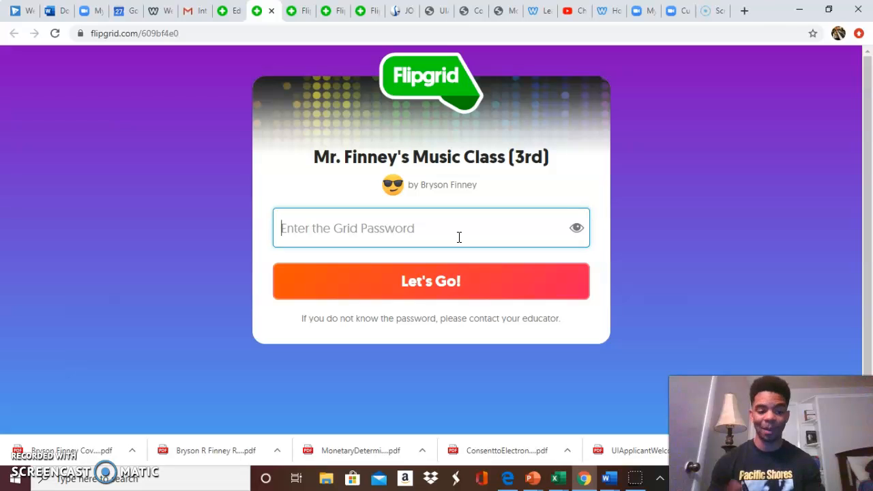
pyautogui.write('•••')
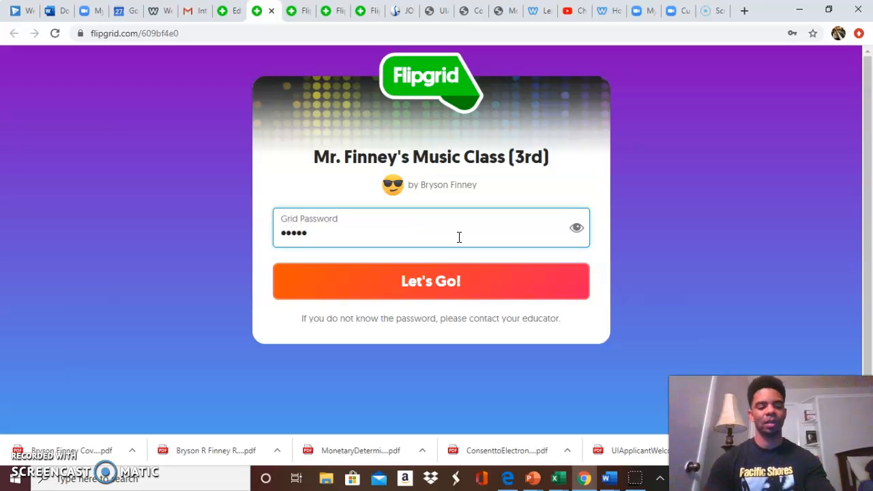
pyautogui.press('Return')
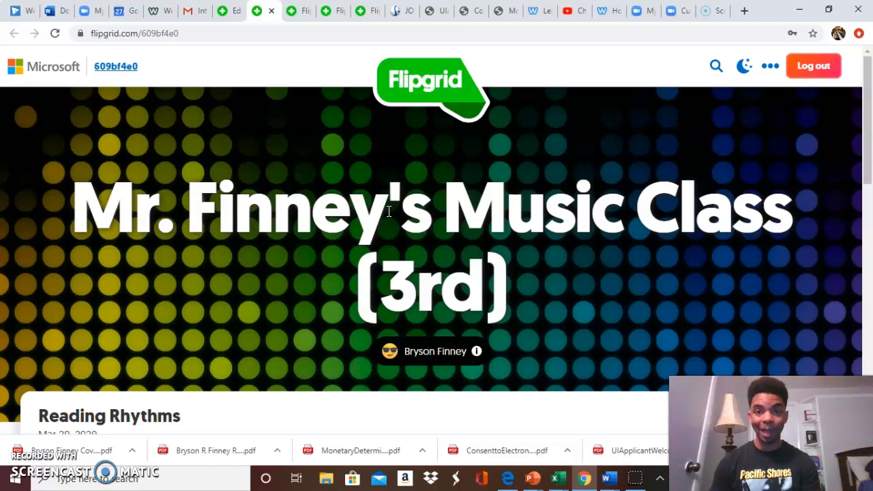
# Examine the student view of Reading Rhythms, including its description, focus media, responses section and the control for adding a response.
pyautogui.scroll(-2, 503, 247)
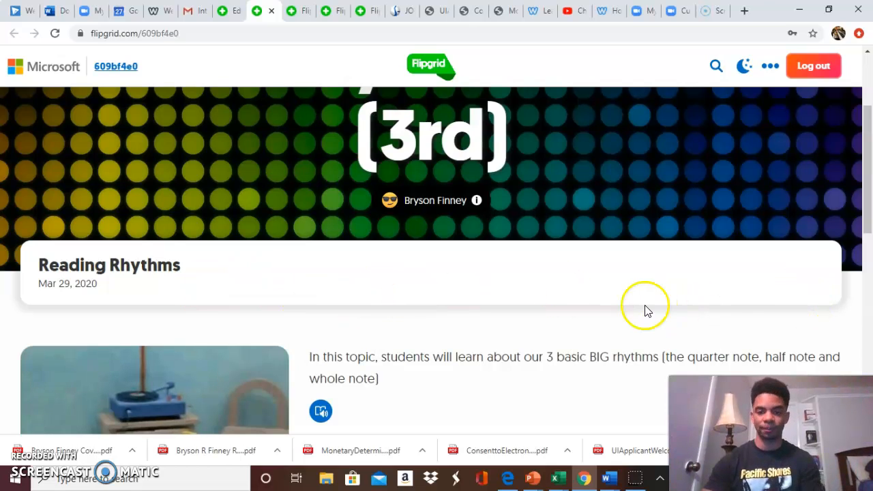
pyautogui.scroll(-3, 646, 307)
pyautogui.scroll(-5, 645, 311)
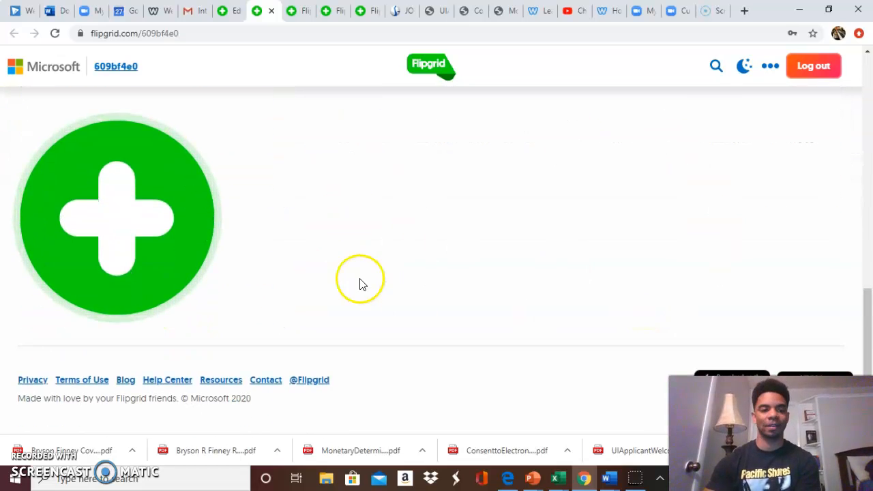
pyautogui.scroll(1, 373, 256)
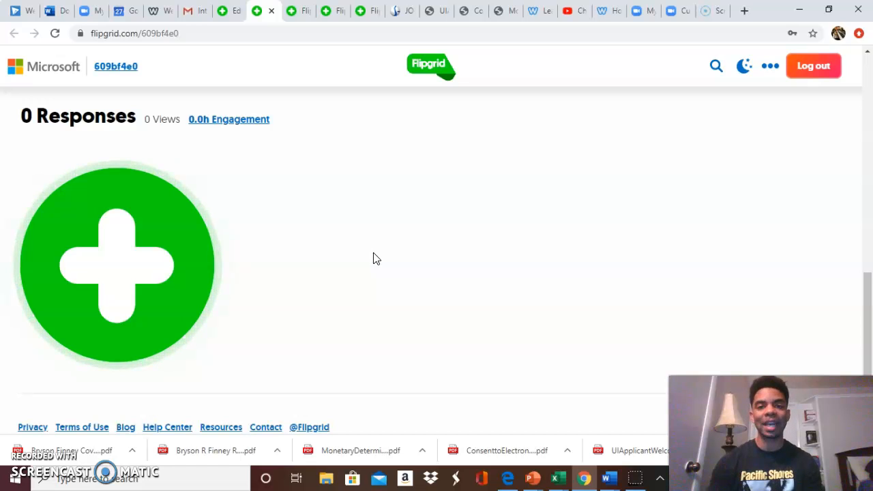
pyautogui.scroll(1, 335, 245)
pyautogui.scroll(10, 335, 244)
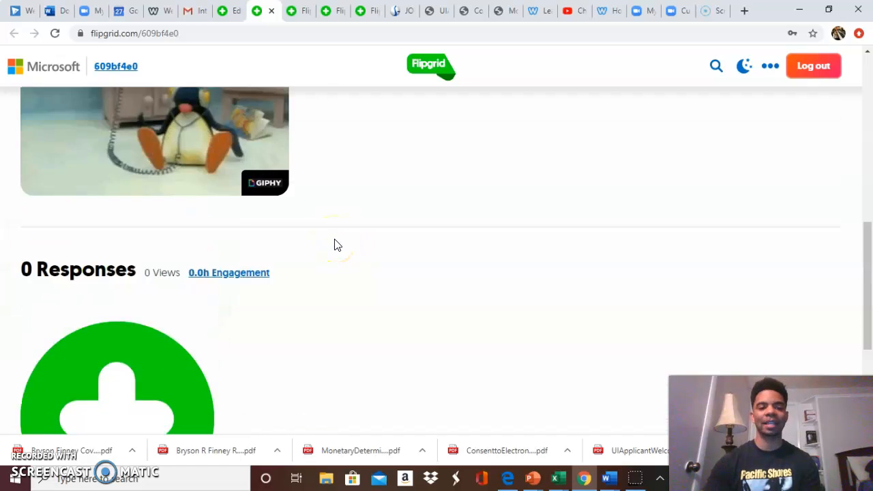
pyautogui.scroll(-5, 335, 239)
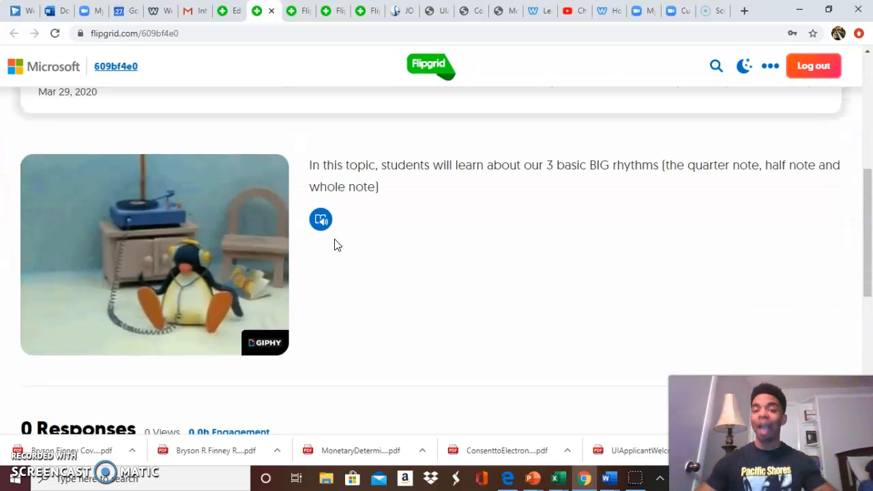
# Close the Reading Rhythms student view and the Diamond Piano Method page, and return to the Reading Rhythms topic details.
pyautogui.click(228, 13)
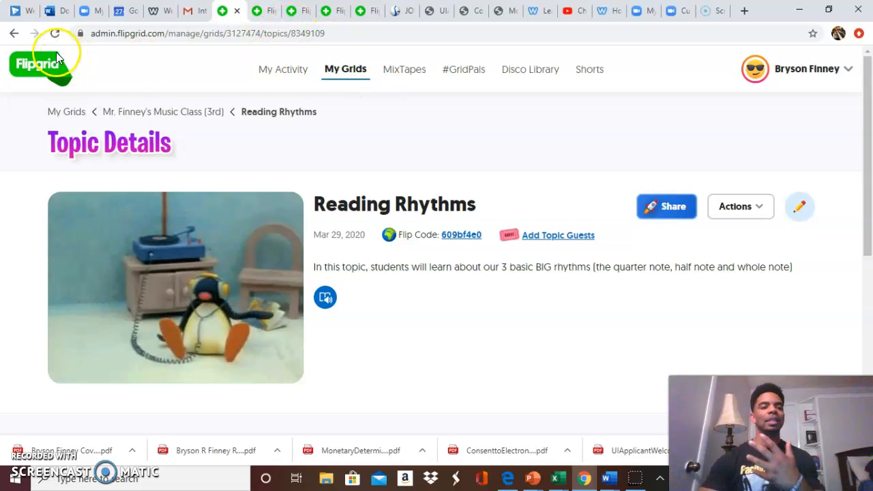
pyautogui.click(329, 11)
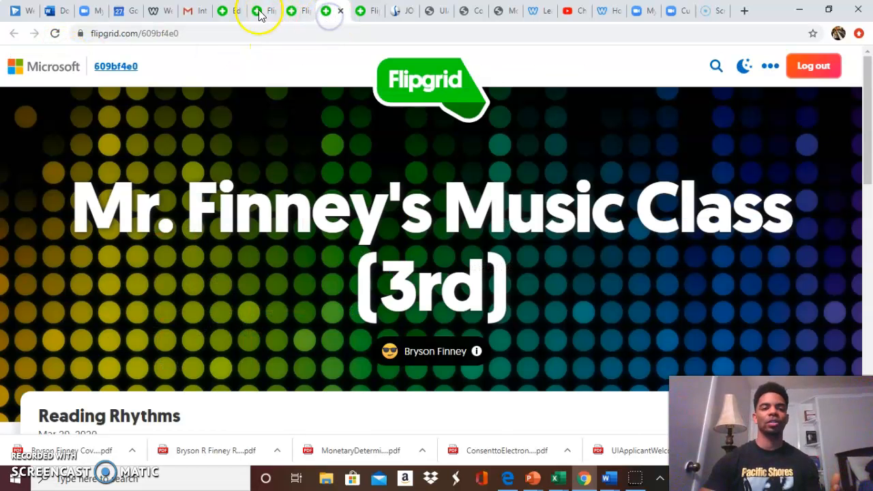
pyautogui.click(340, 11)
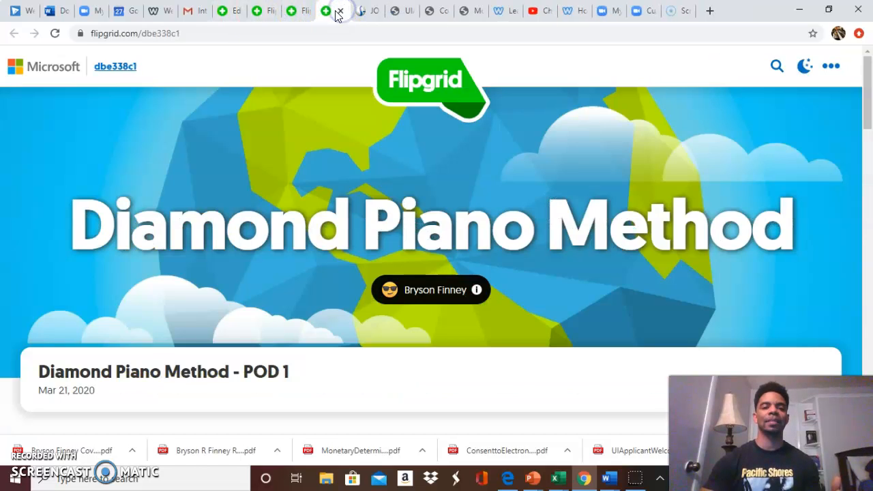
pyautogui.click(340, 11)
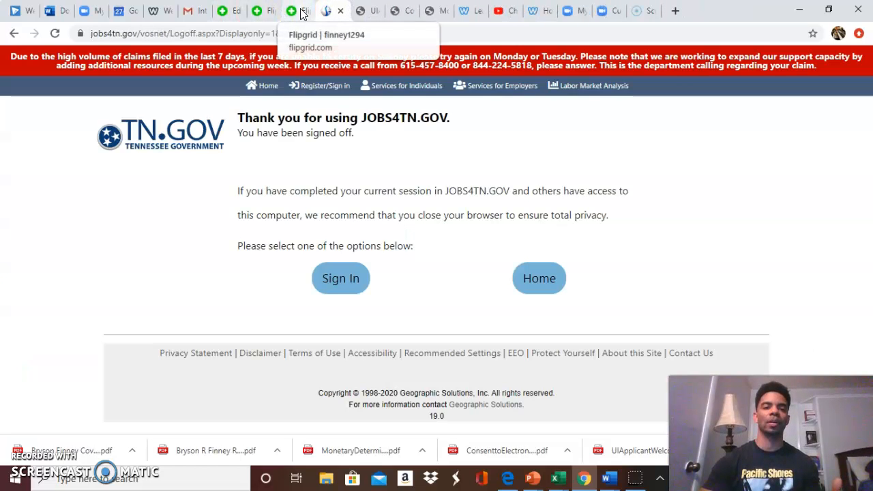
pyautogui.click(232, 12)
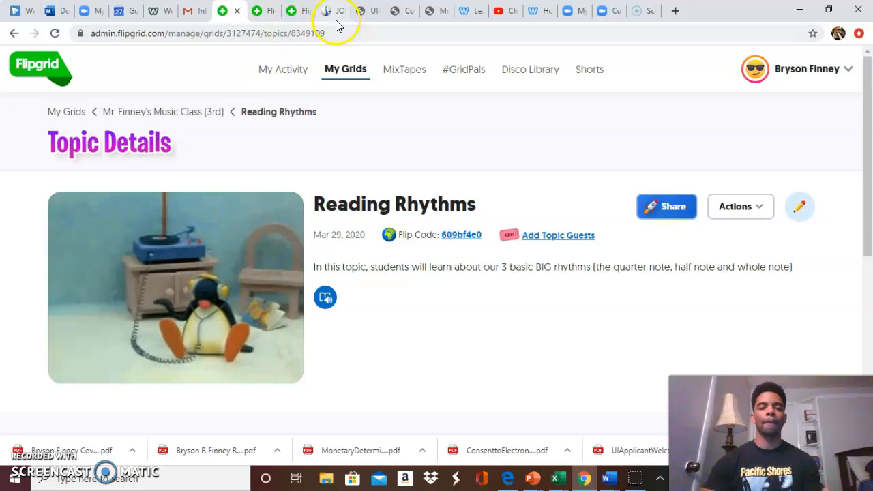
# Go to the flipgrid.com home page and enter through Educator Login to reach the list of grids.
pyautogui.click(365, 30)
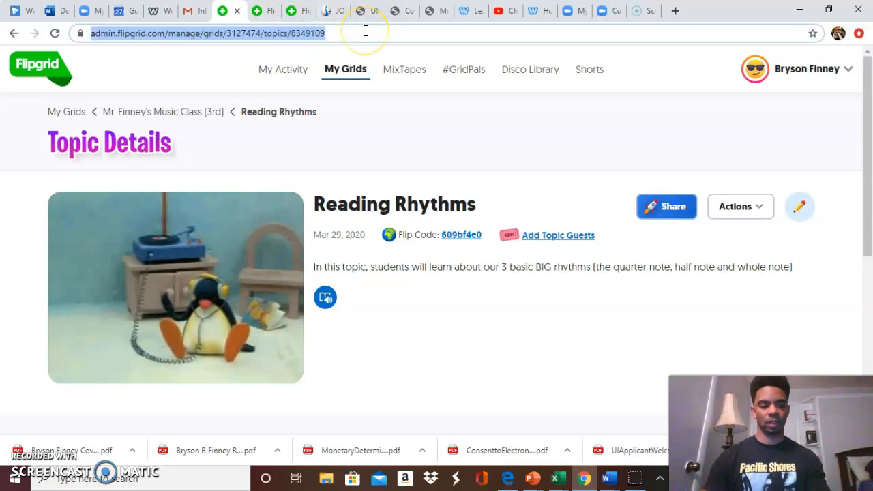
pyautogui.write('Flipgrid.com')
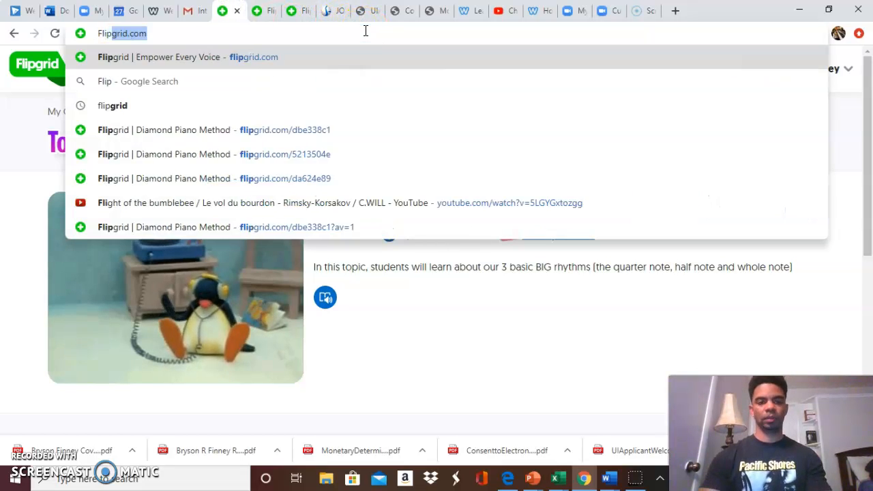
pyautogui.press('Return')
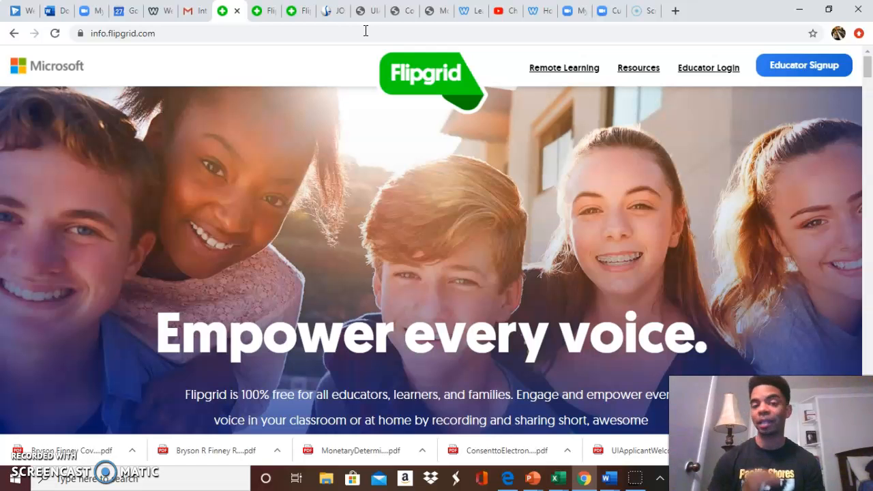
pyautogui.click(709, 68)
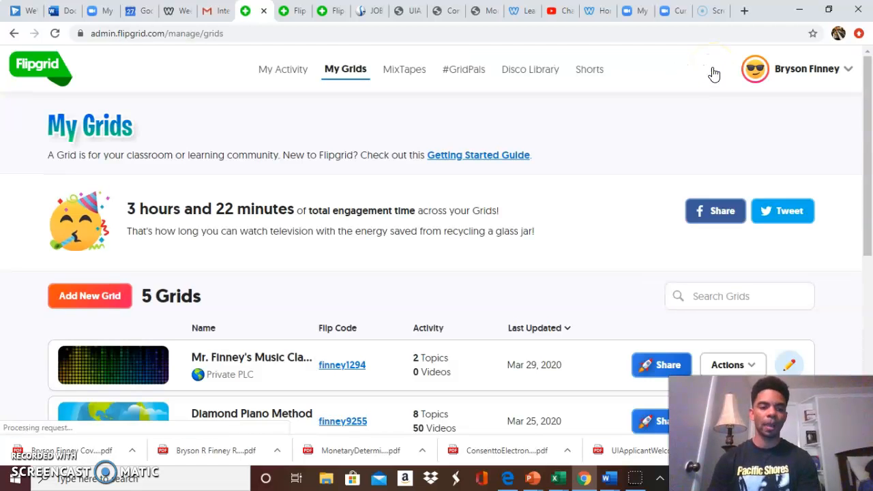
# Review the list of grids and their Flip Codes, check the third-grade music class grid's details, and return to the list.
pyautogui.scroll(-3, 576, 133)
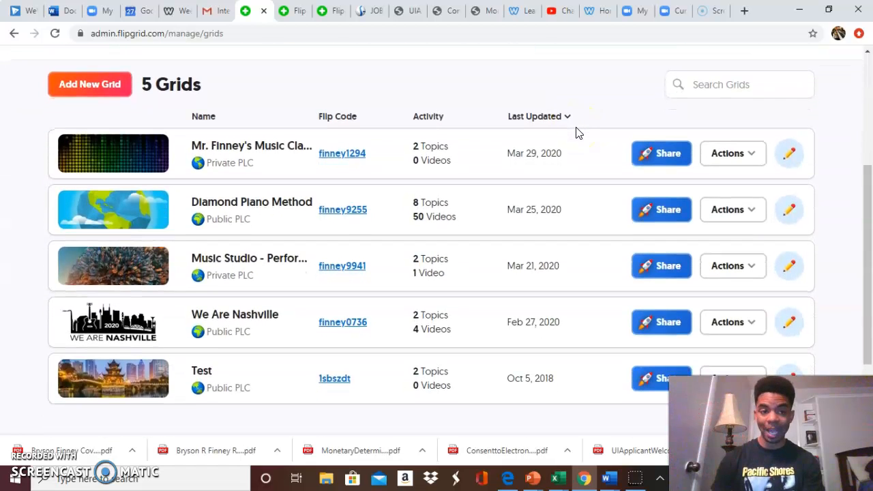
pyautogui.scroll(1, 577, 133)
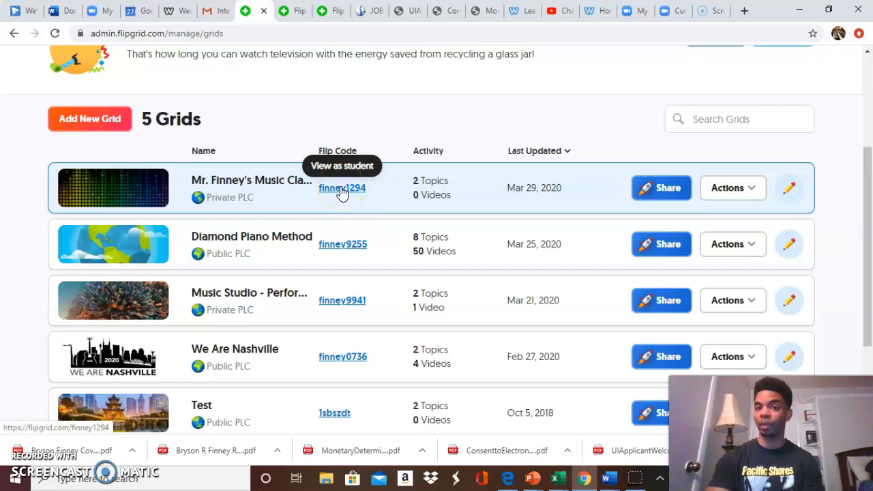
pyautogui.scroll(2, 480, 156)
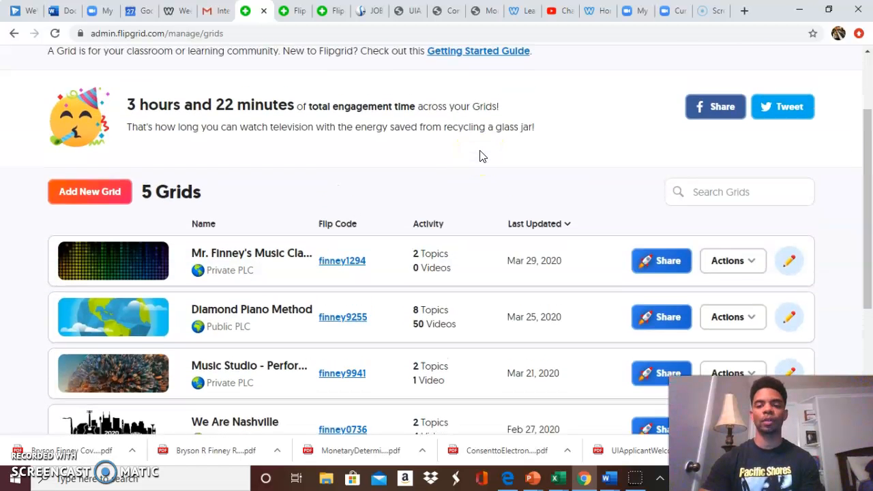
pyautogui.click(244, 267)
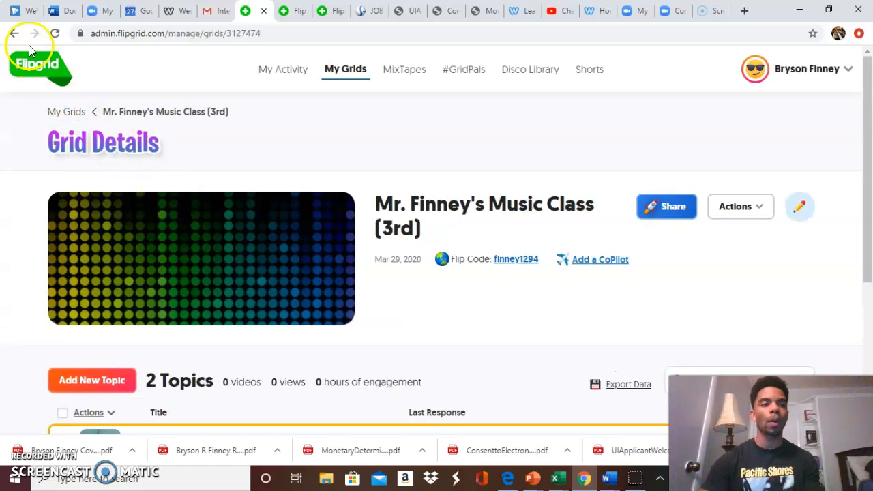
pyautogui.click(15, 34)
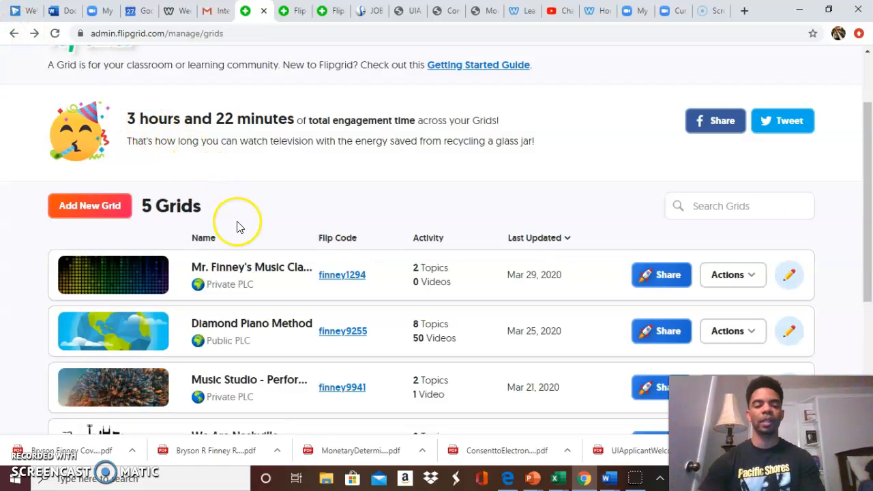
# Open the third-grade music class grid and set the status of the Say Hello on Flipgrid! topic to Active.
pyautogui.click(241, 267)
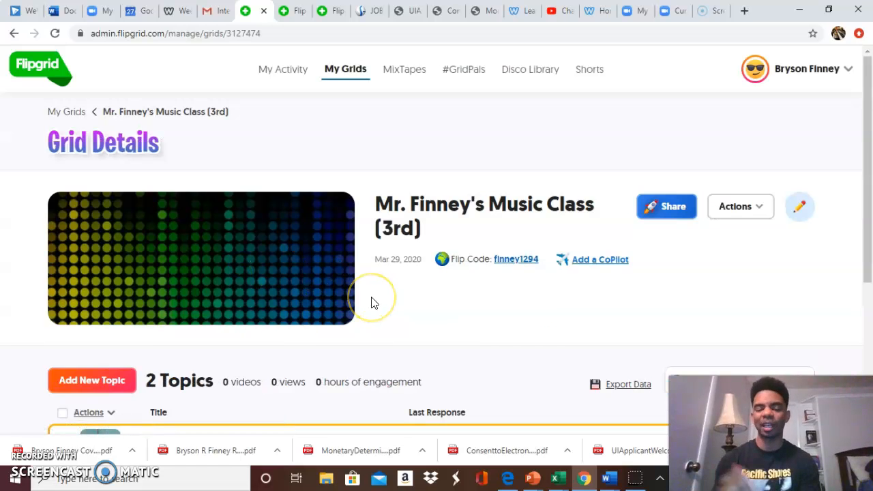
pyautogui.scroll(-1, 405, 332)
pyautogui.scroll(-3, 405, 332)
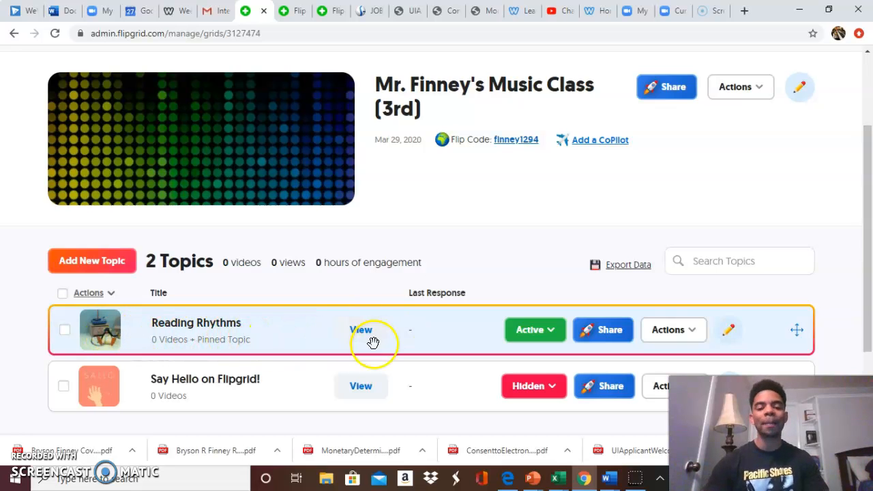
pyautogui.click(554, 387)
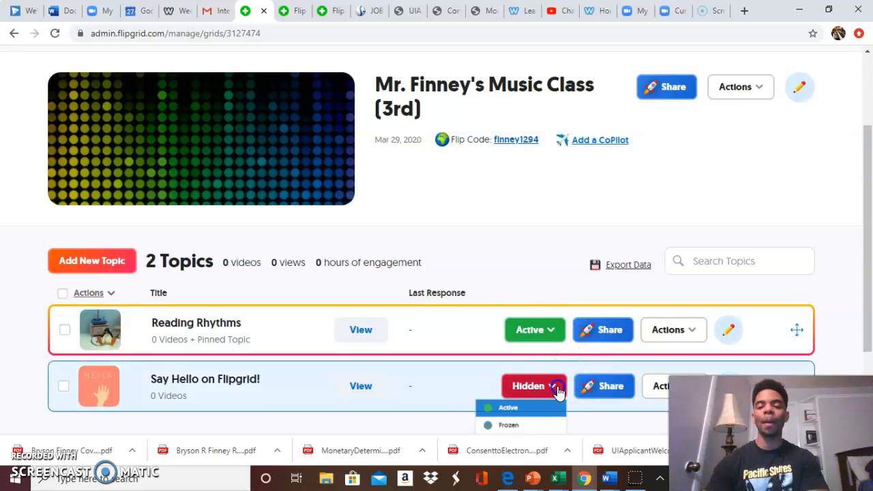
pyautogui.click(528, 406)
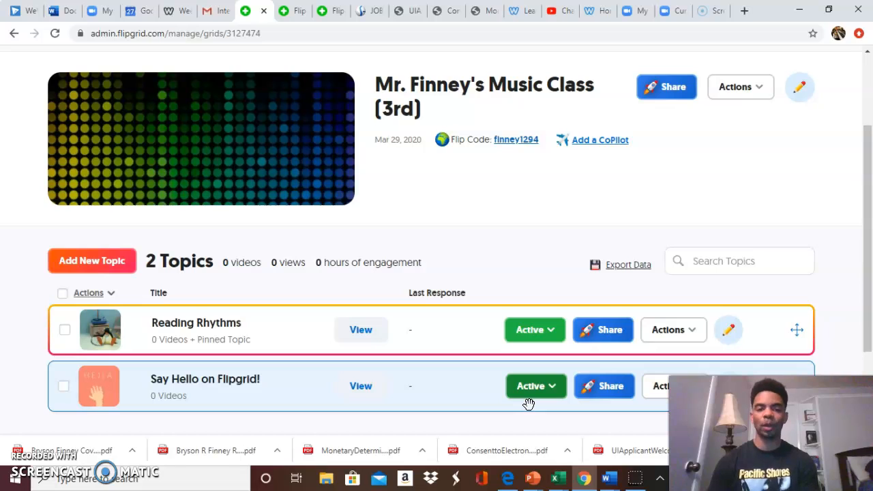
# Switch the Say Hello on Flipgrid! topic's status to Hidden and back to Active.
pyautogui.click(556, 392)
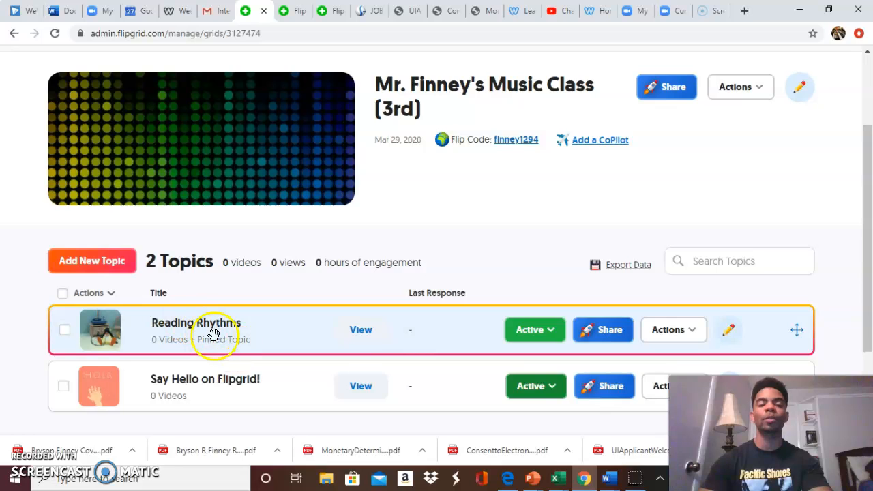
pyautogui.click(553, 386)
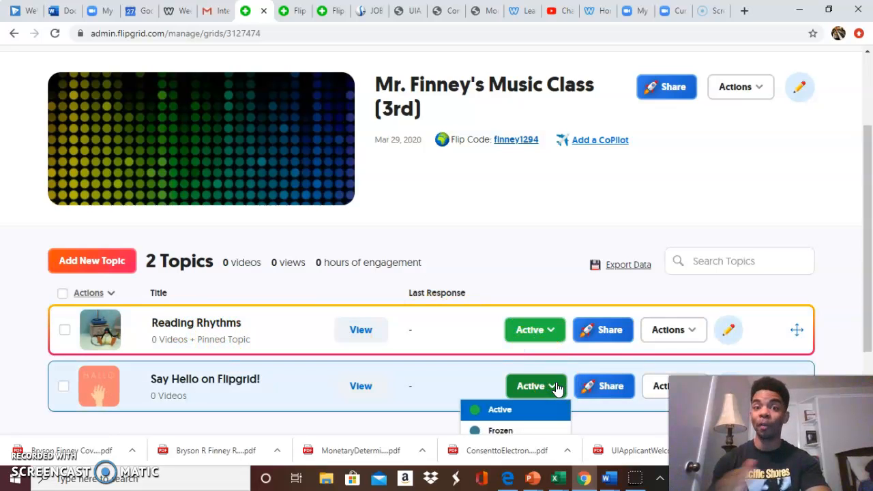
pyautogui.scroll(-1, 556, 387)
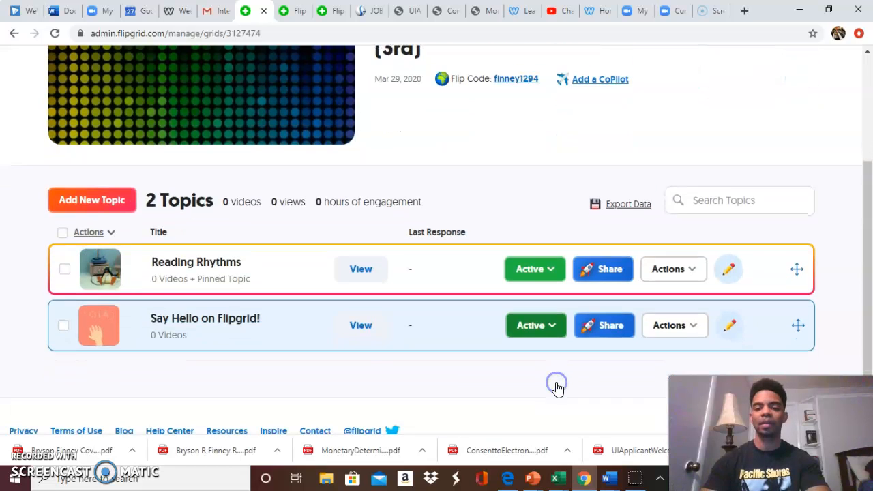
pyautogui.click(560, 330)
pyautogui.click(532, 399)
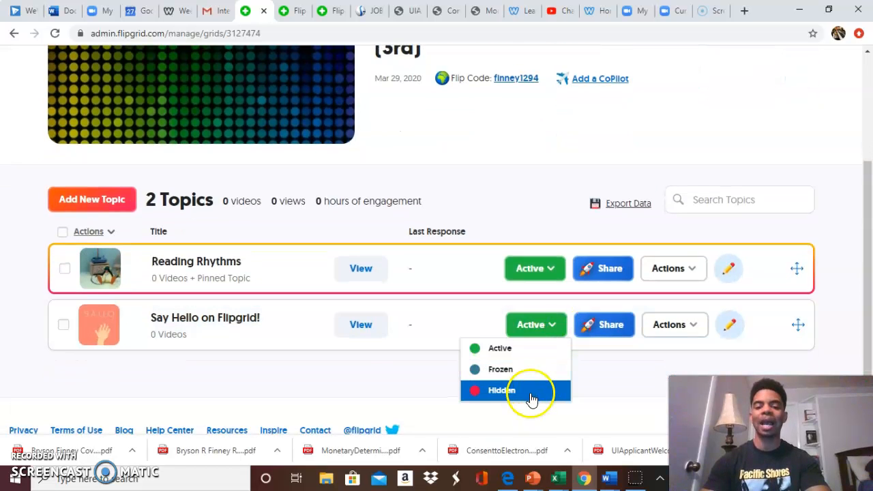
pyautogui.click(553, 335)
pyautogui.click(537, 347)
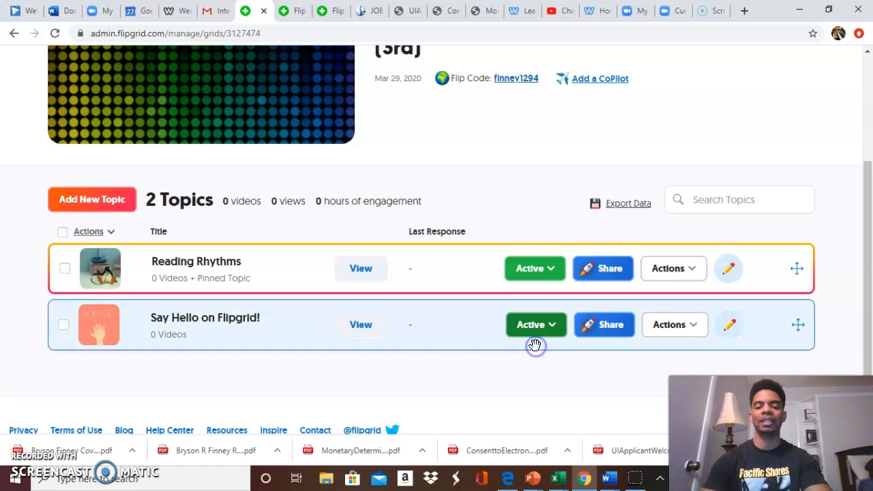
# Open the Reading Rhythms topic's details from the grid's topic list.
pyautogui.scroll(2, 450, 332)
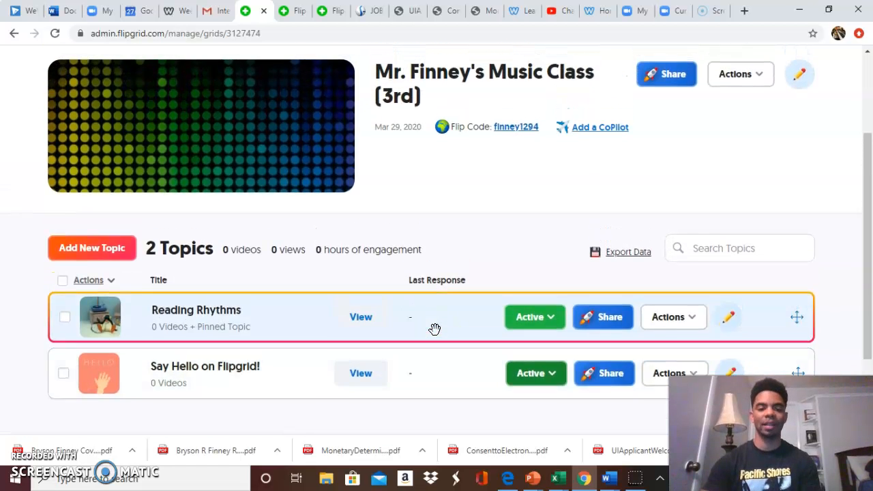
pyautogui.click(208, 337)
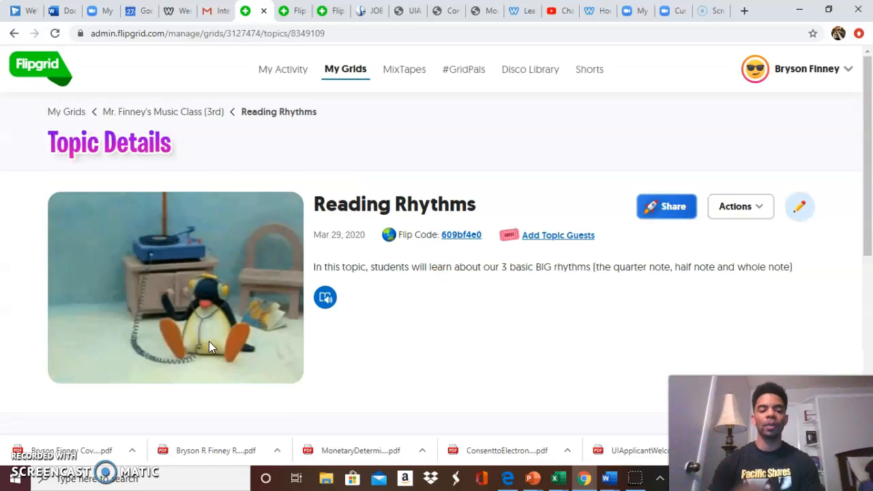
# Review the Reading Rhythms topic's description and its responses section on the details page.
pyautogui.scroll(-4, 444, 341)
pyautogui.scroll(1, 444, 341)
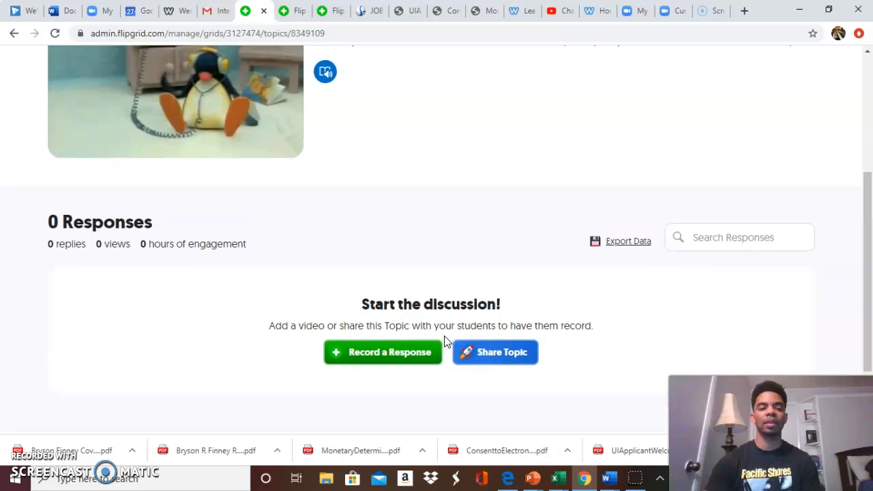
pyautogui.scroll(-1, 444, 337)
pyautogui.scroll(2, 445, 338)
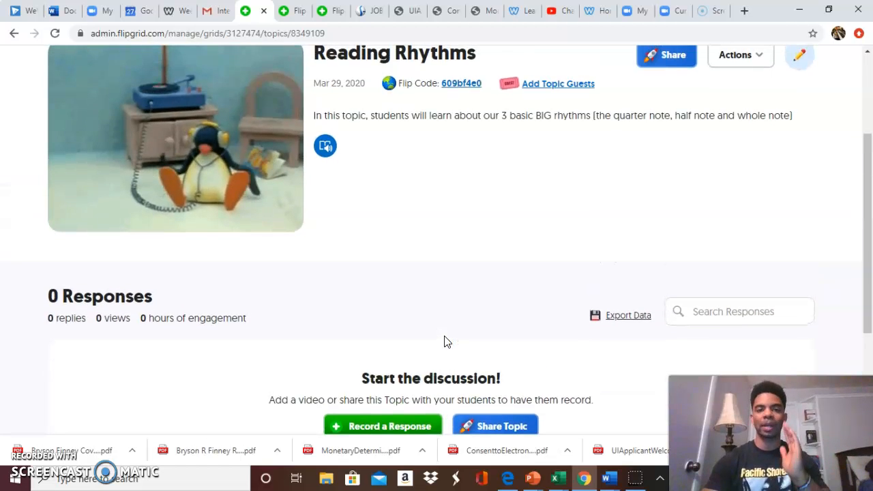
pyautogui.scroll(-1, 445, 341)
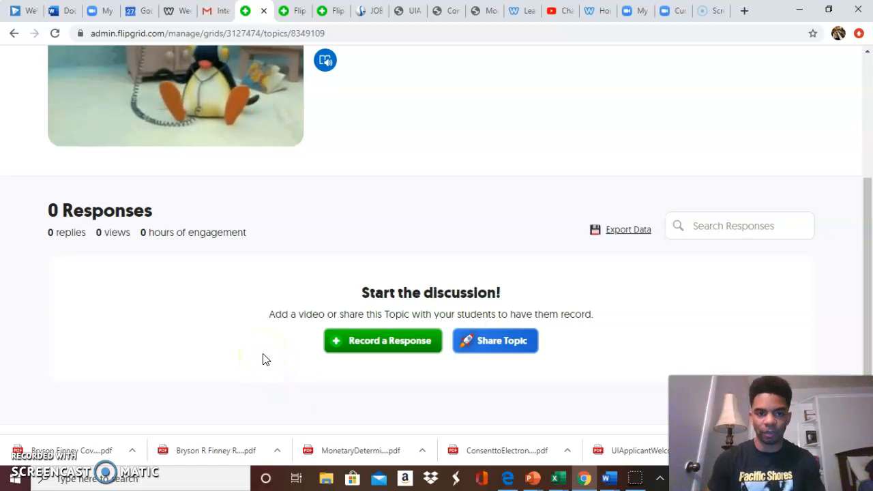
pyautogui.scroll(3, 468, 300)
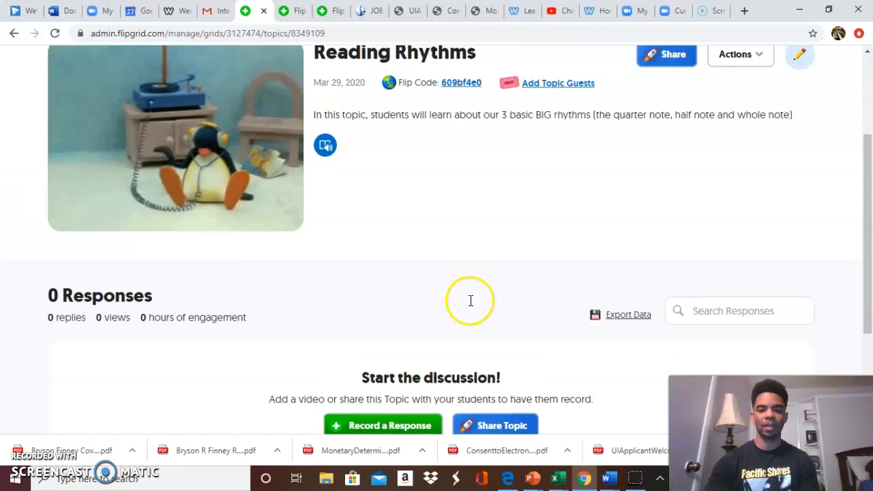
# Open the Reading Rhythms topic through its Flip Code link and enter the grid password to view it as a student.
pyautogui.click(456, 199)
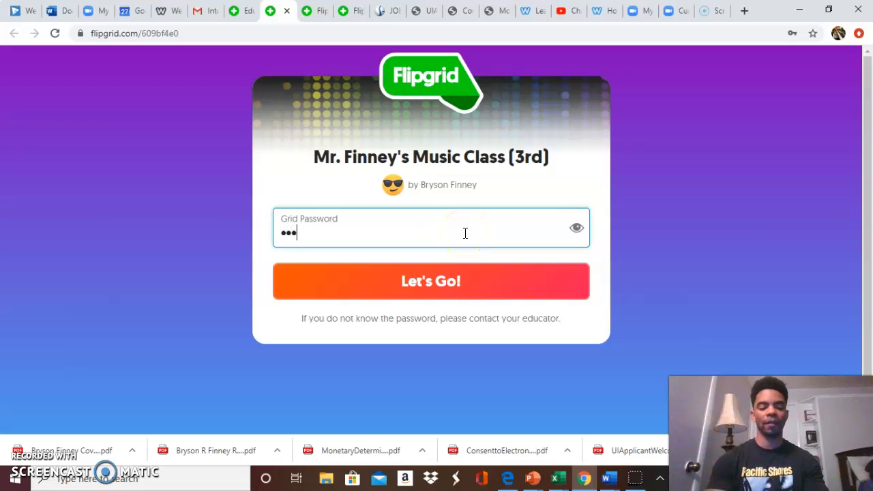
pyautogui.press('Return')
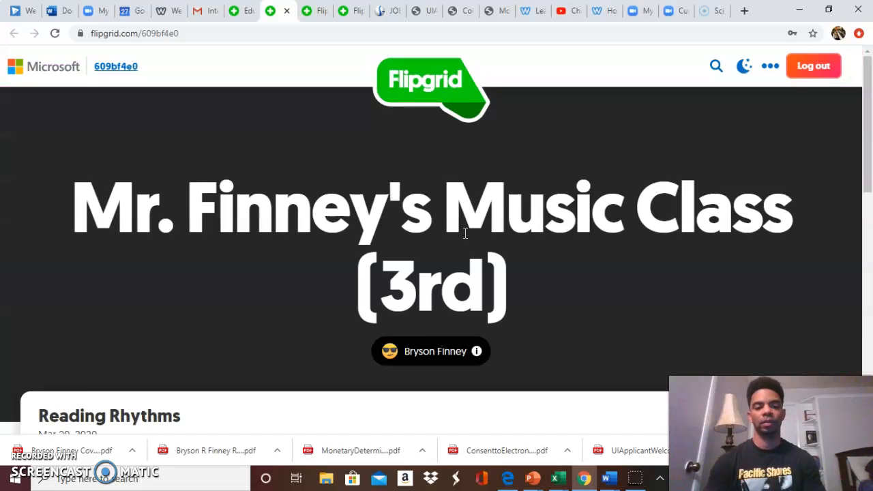
pyautogui.scroll(-1, 465, 234)
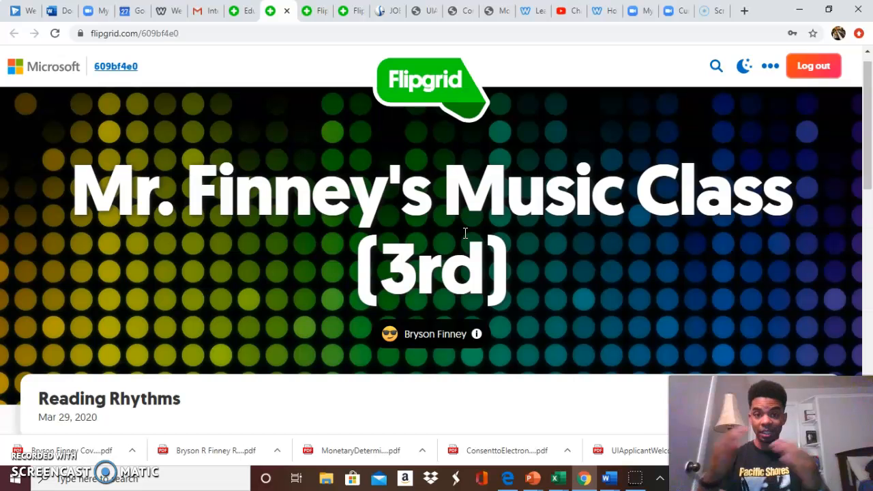
pyautogui.scroll(-2, 465, 235)
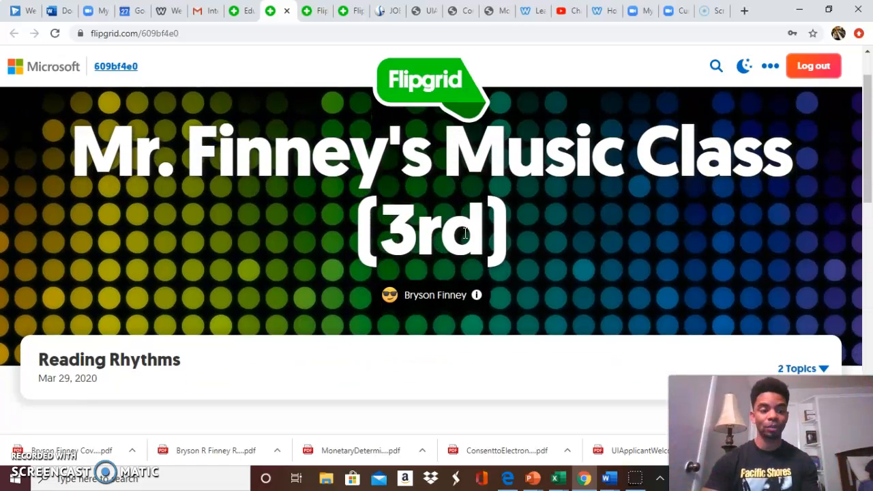
pyautogui.scroll(-2, 464, 238)
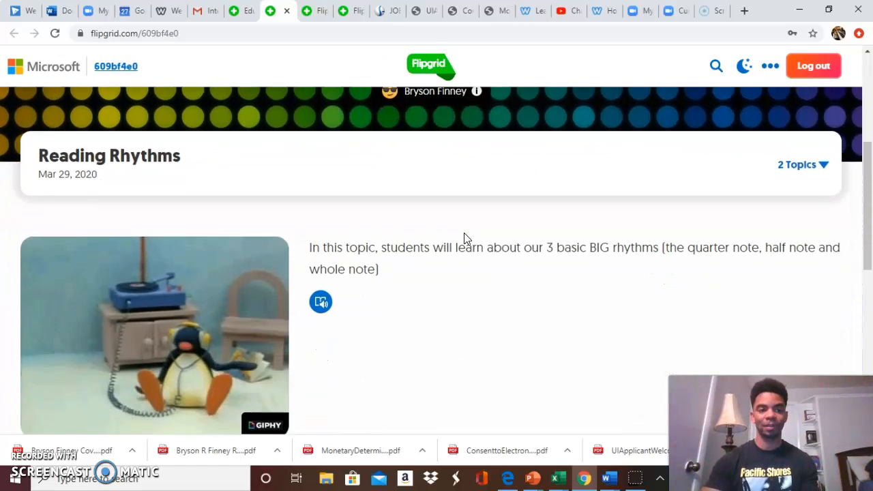
# Check the grid's list of topics in the student view and look over the Reading Rhythms responses area.
pyautogui.click(802, 138)
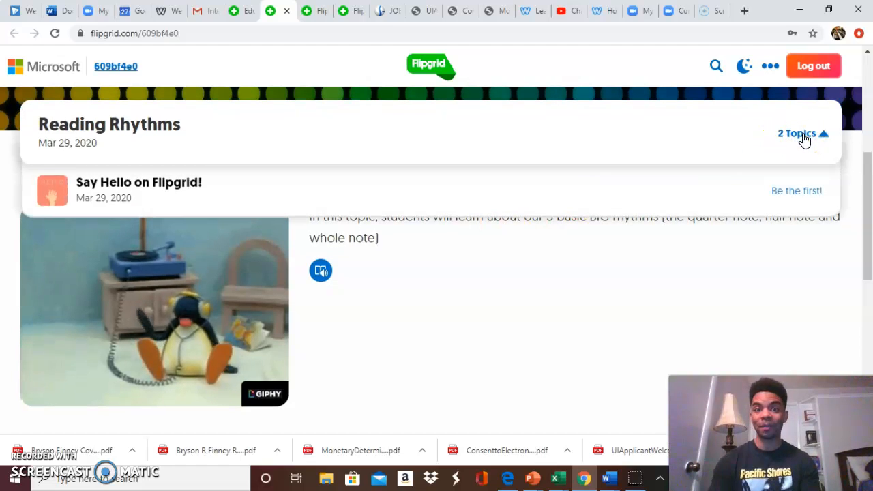
pyautogui.click(639, 239)
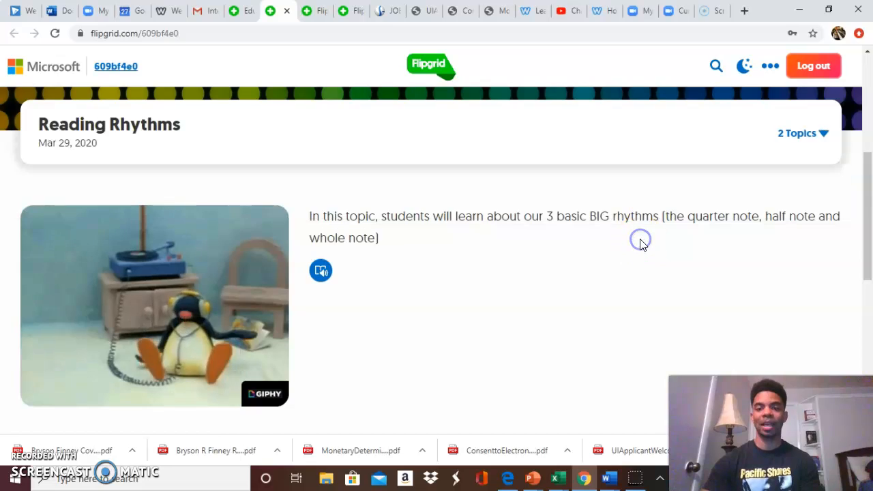
pyautogui.scroll(-4, 639, 243)
pyautogui.scroll(-1, 641, 245)
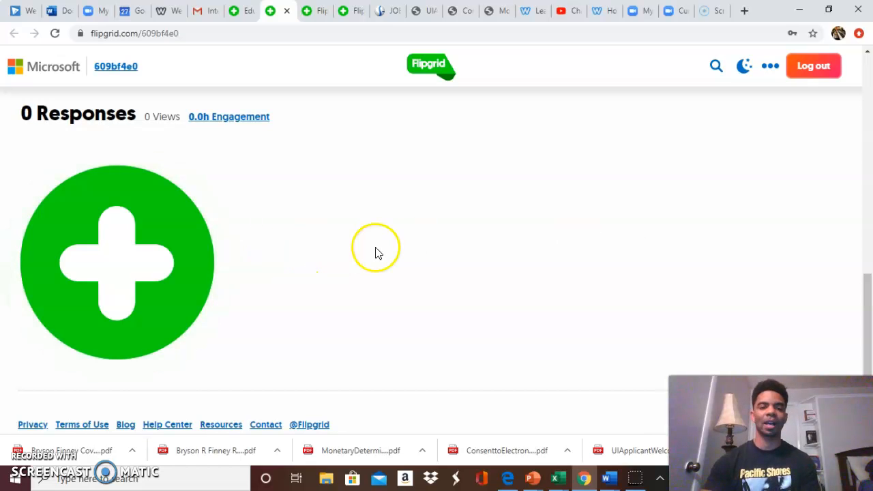
pyautogui.scroll(4, 376, 250)
pyautogui.scroll(2, 464, 170)
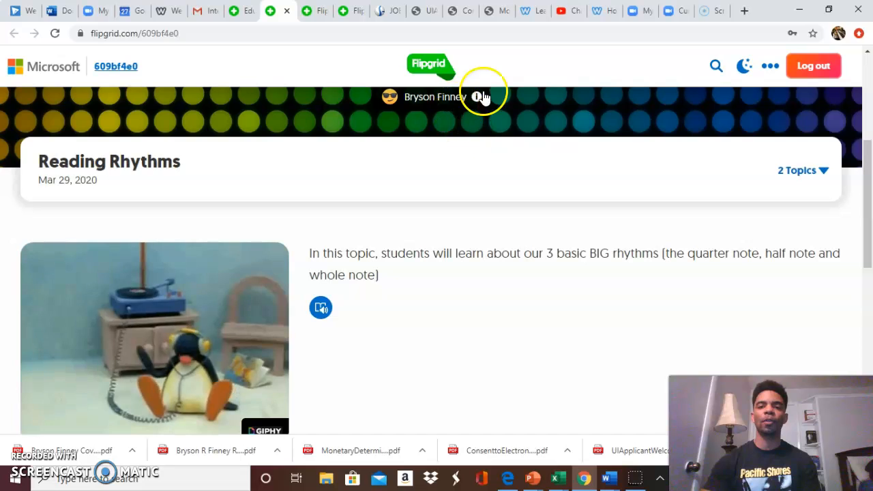
# Switch to the educator's personal website and bring up its Services options.
pyautogui.click(600, 8)
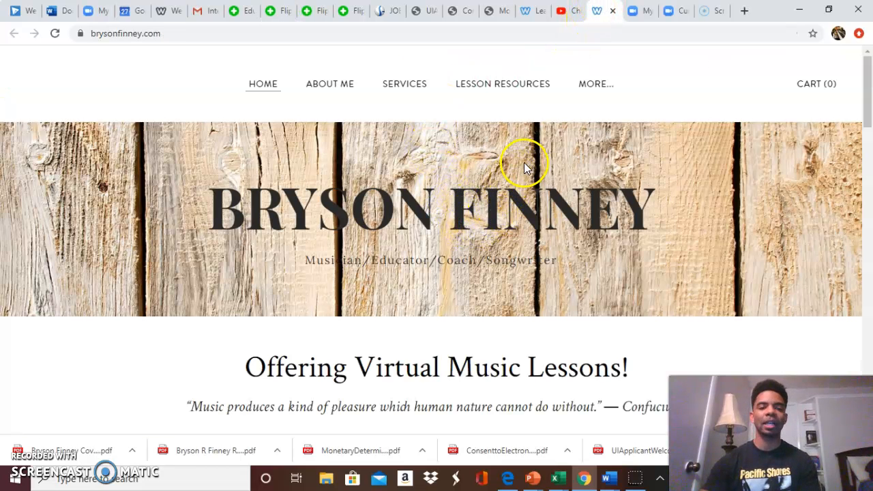
pyautogui.moveTo(413, 85)
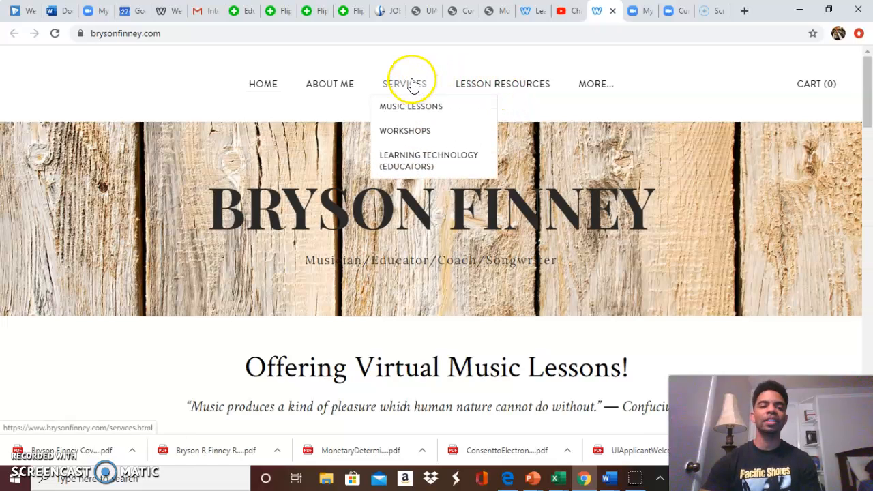